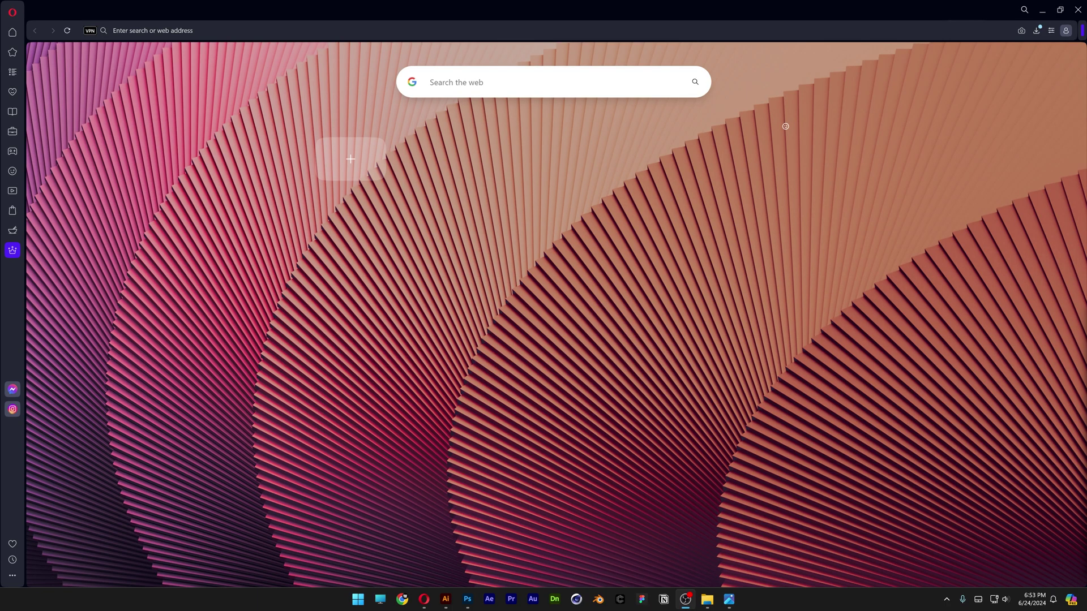
Step: Search the web for "adobe firefly" and open the free Firefly web app from Adobe's product page
left_click(453, 82)
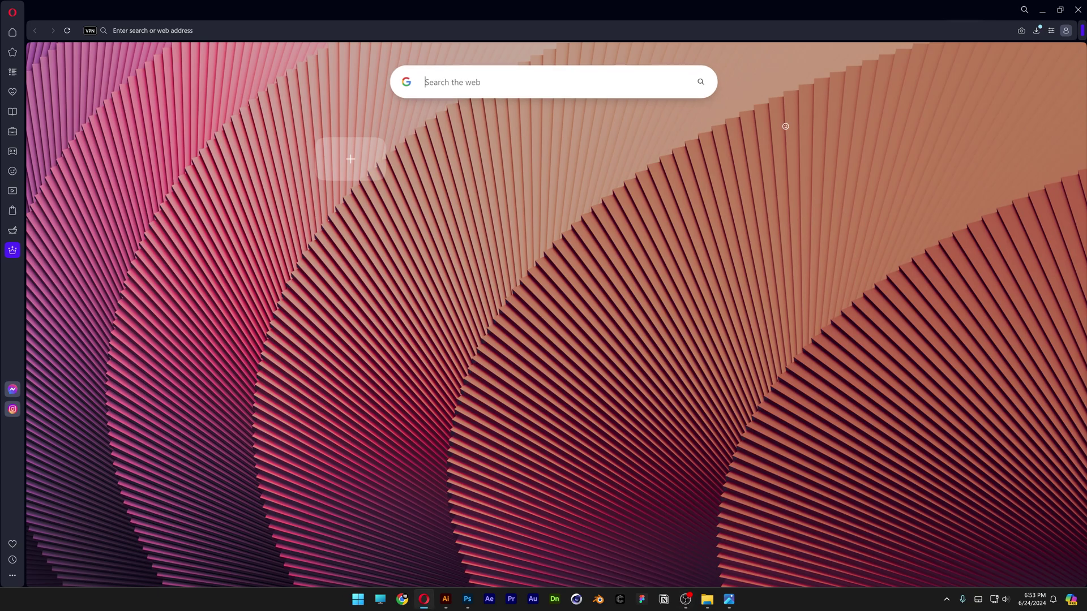
type("adobe firefly")
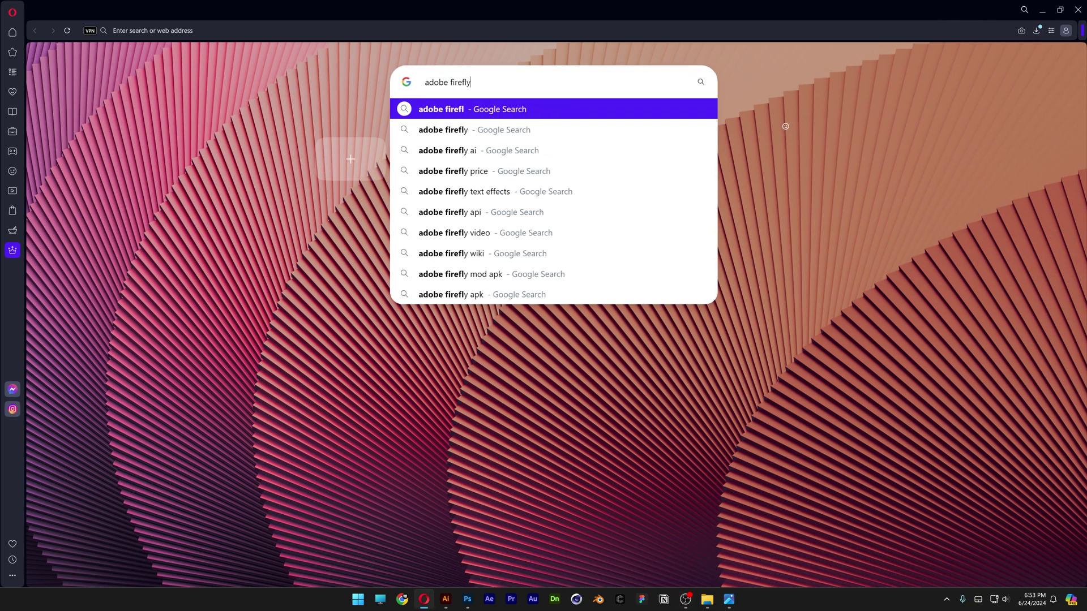
key("Return")
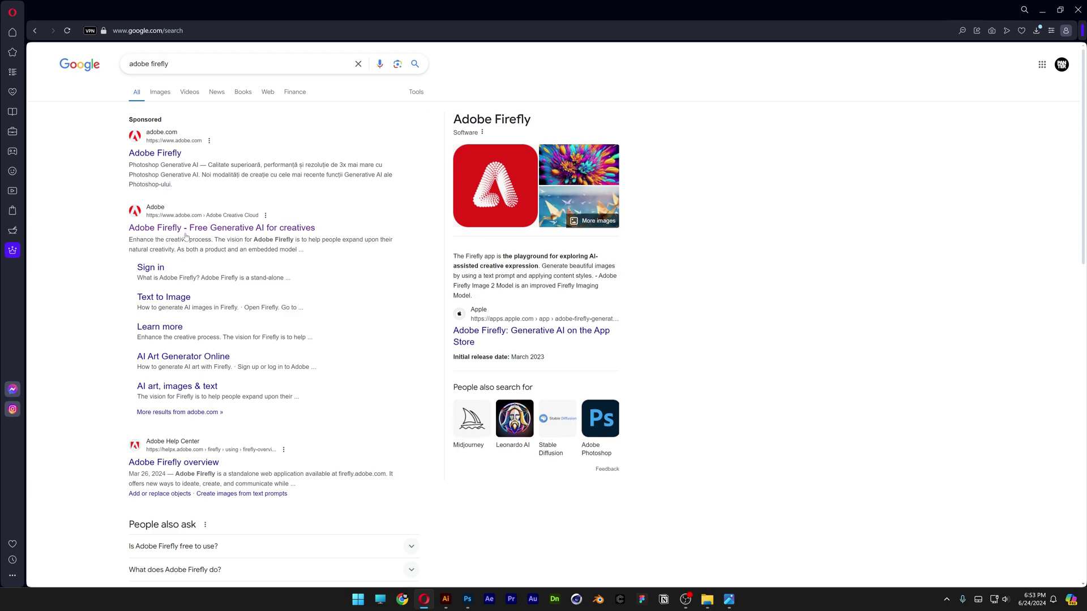
left_click(199, 229)
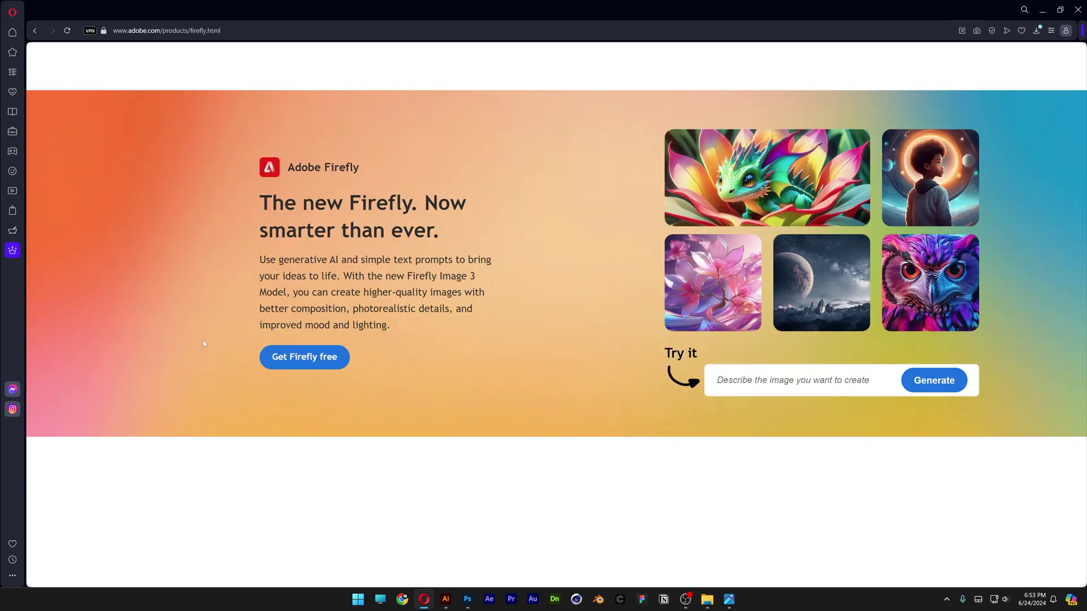
left_click(315, 367)
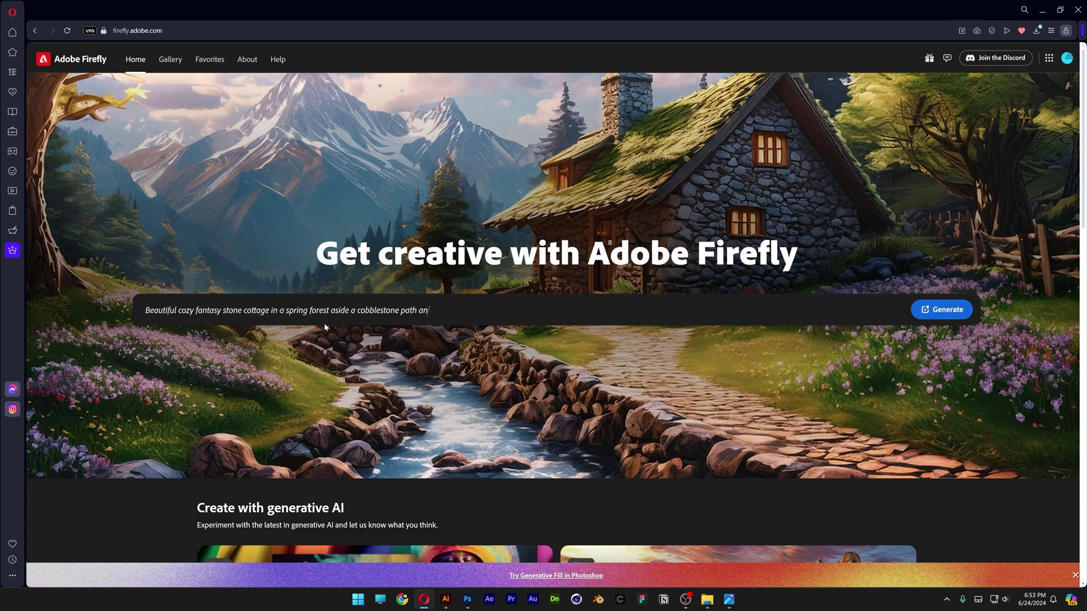
Step: Open the sample stone cottage prompt in Text to image and clear its style tags and prompt text
left_click(344, 313)
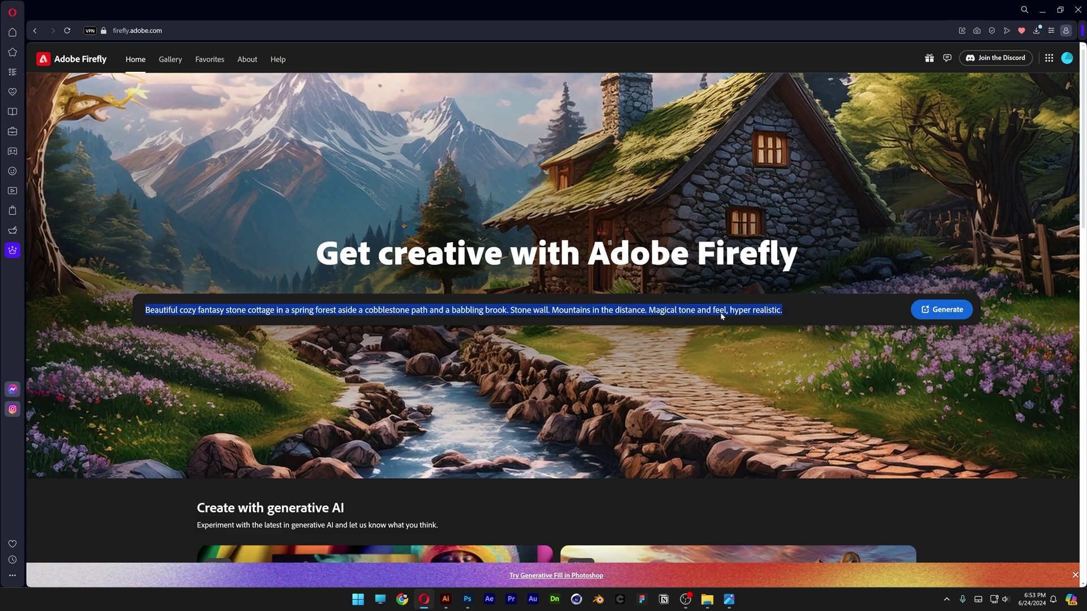
left_click(939, 309)
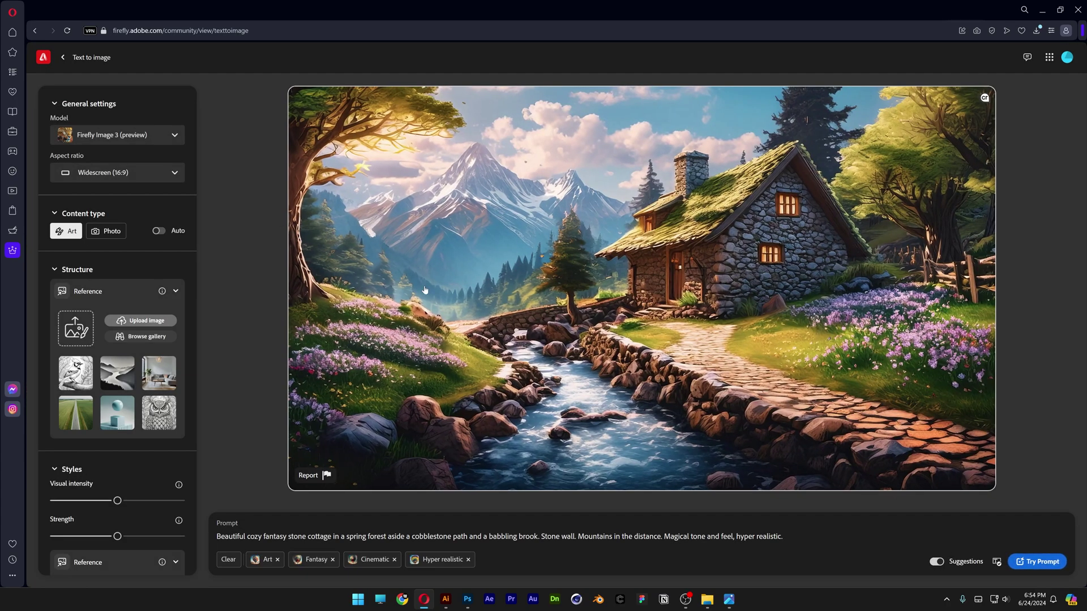
left_click(237, 560)
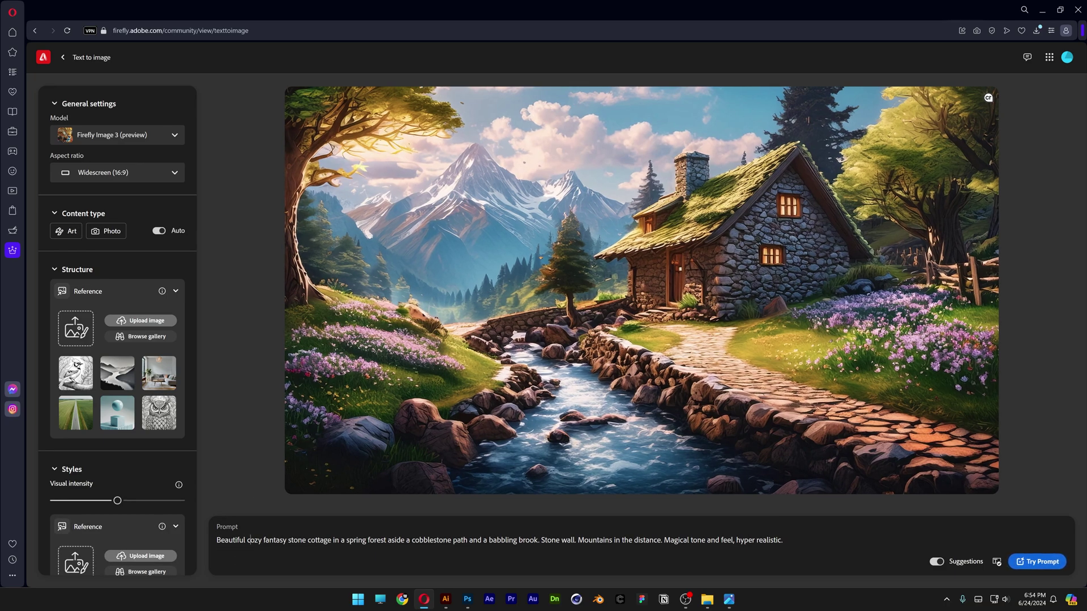
key("ctrl+a")
key("BackSpace")
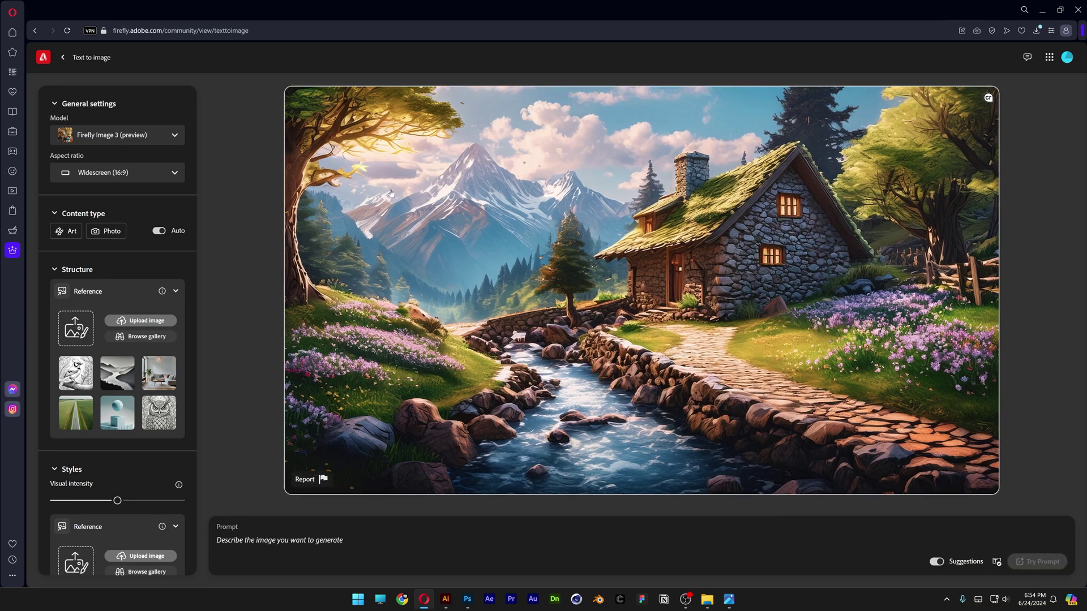
left_click(164, 31)
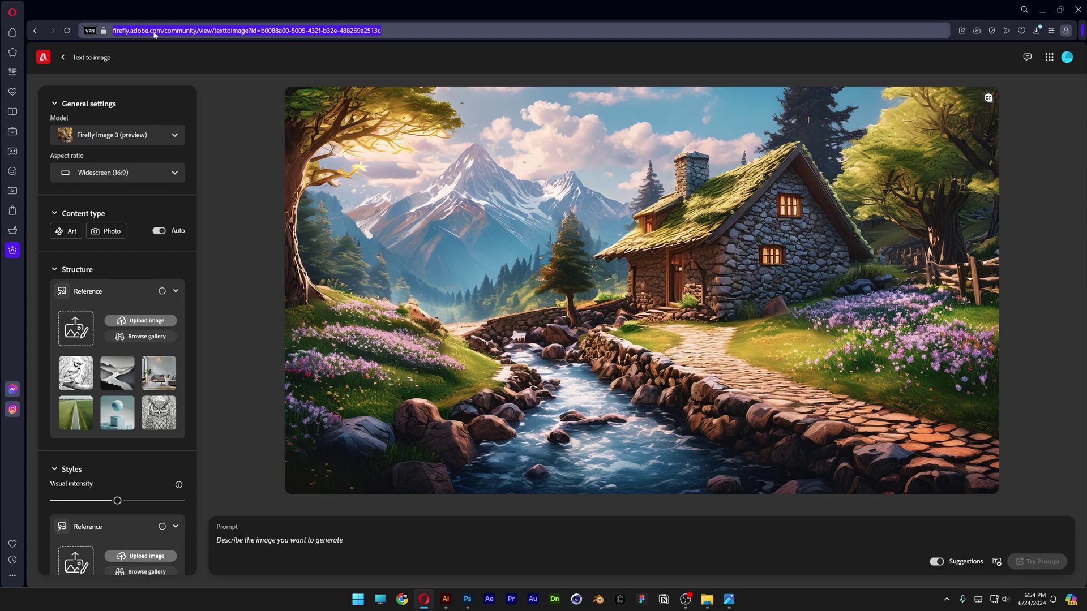
key("Escape")
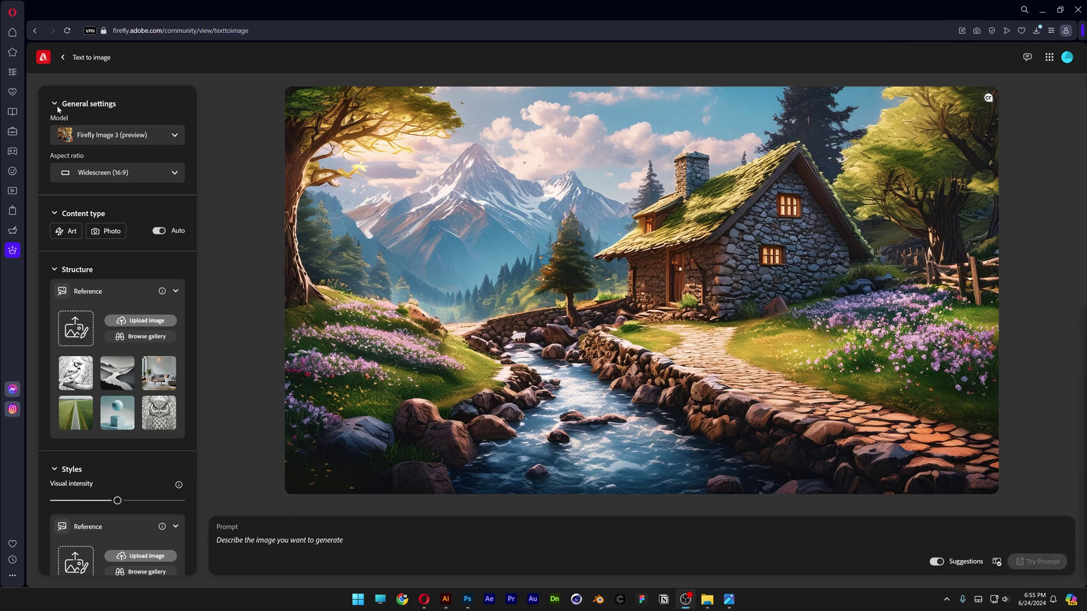
Step: Choose the Firefly Image 3 (preview) model with the Widescreen (16:9) aspect ratio and the Art content type
left_click(85, 138)
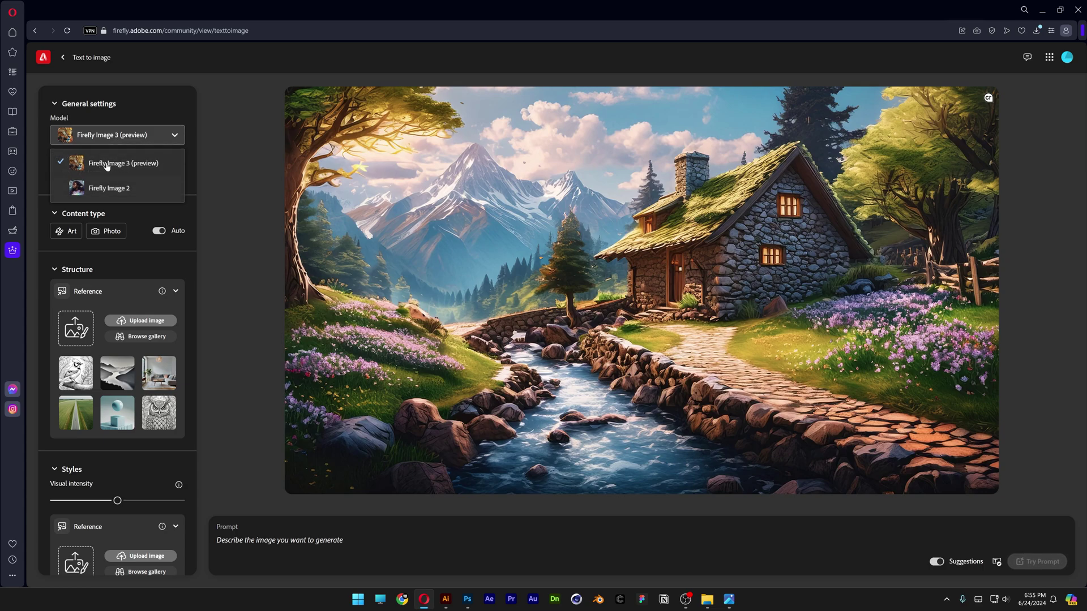
left_click(156, 166)
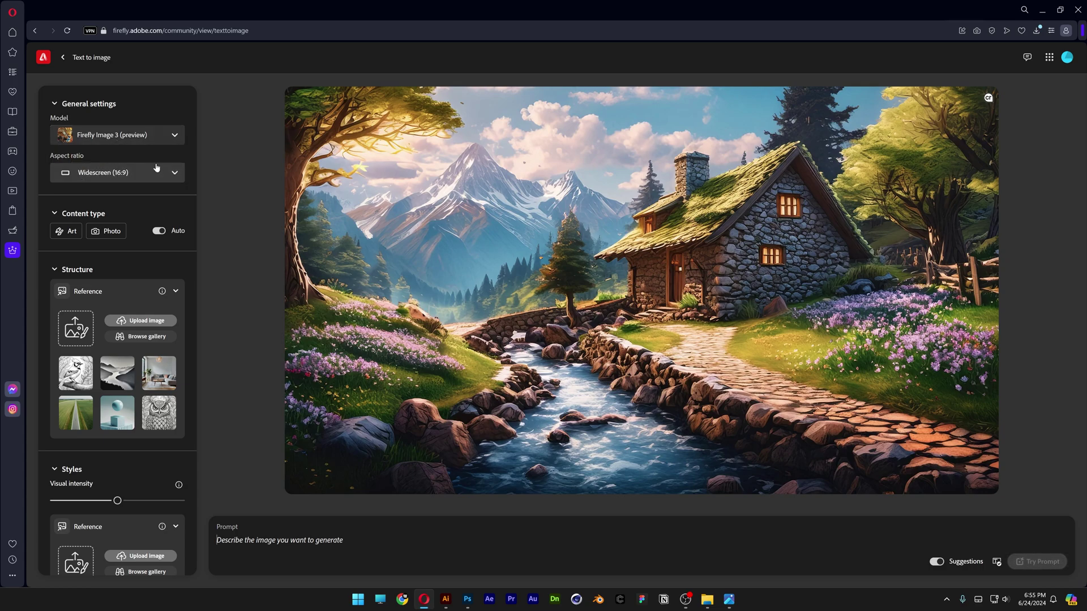
left_click(97, 177)
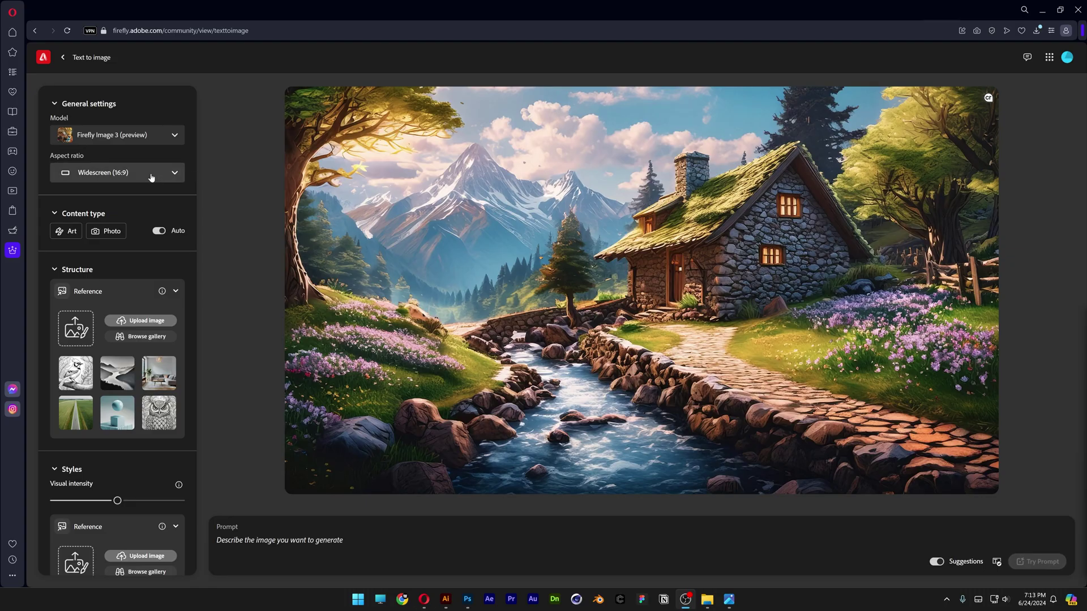
left_click(154, 176)
left_click(128, 277)
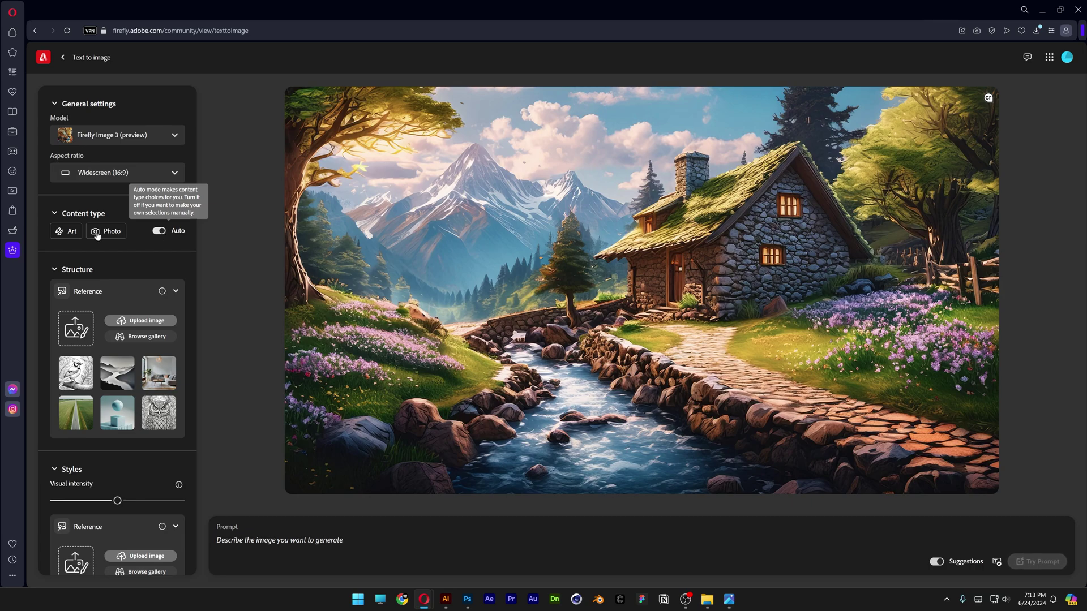
left_click(71, 232)
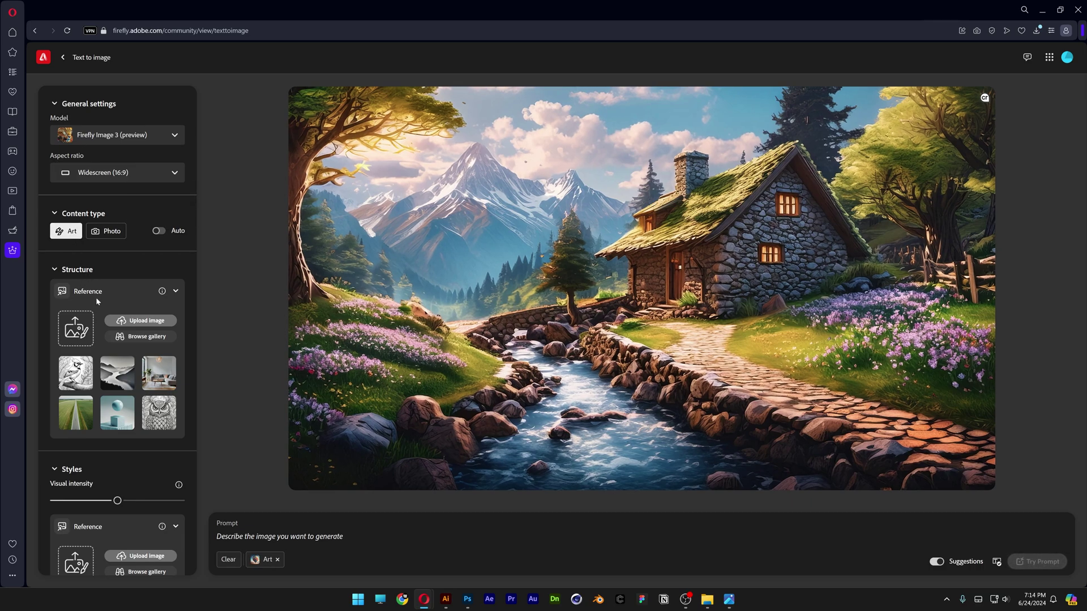
left_click(141, 321)
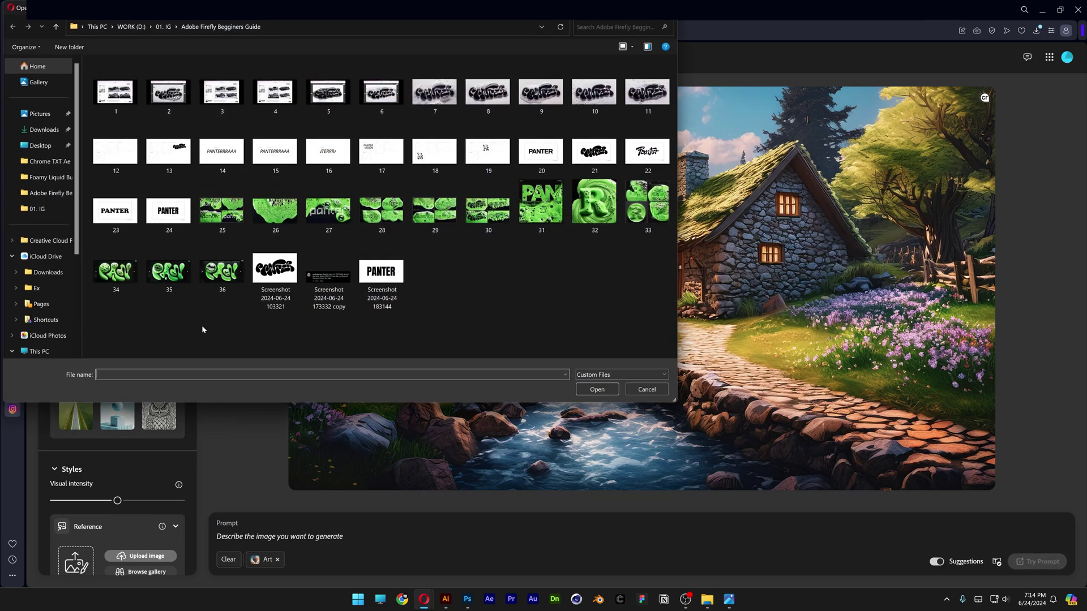
left_click(381, 306)
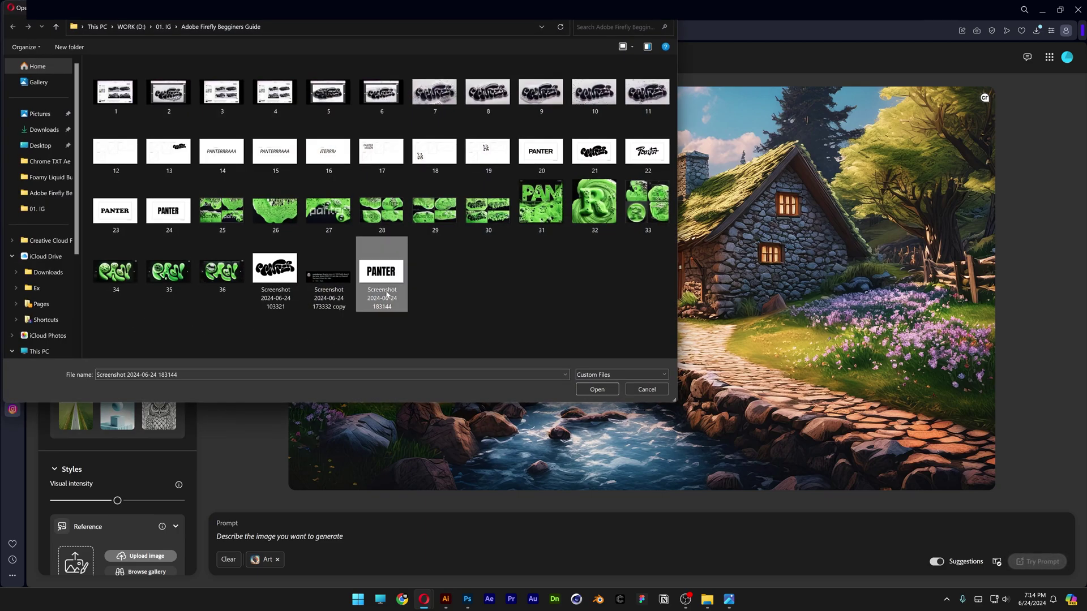
left_click(589, 390)
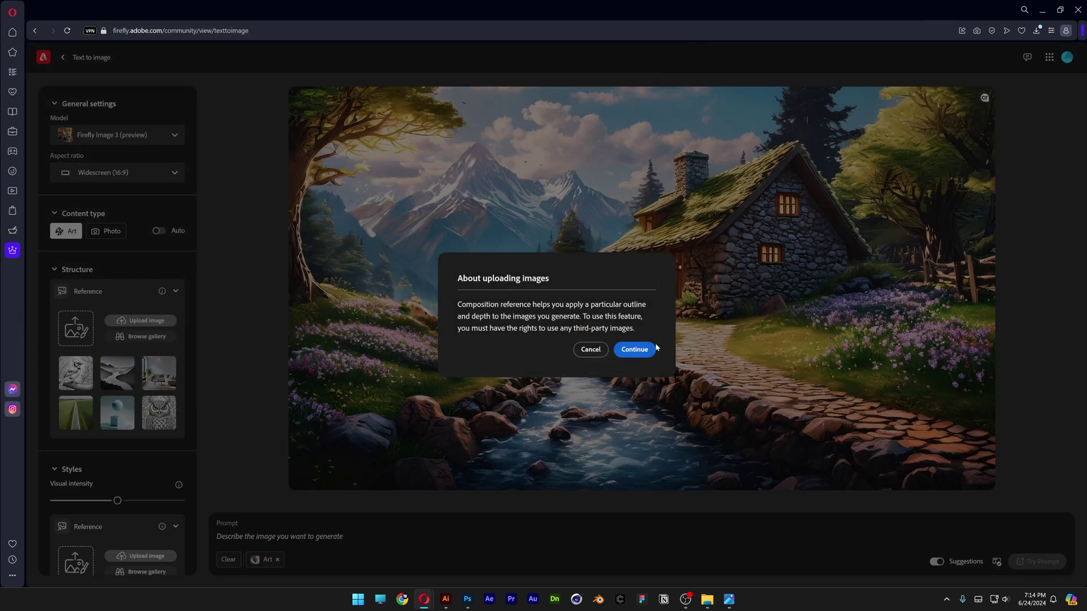
left_click(634, 349)
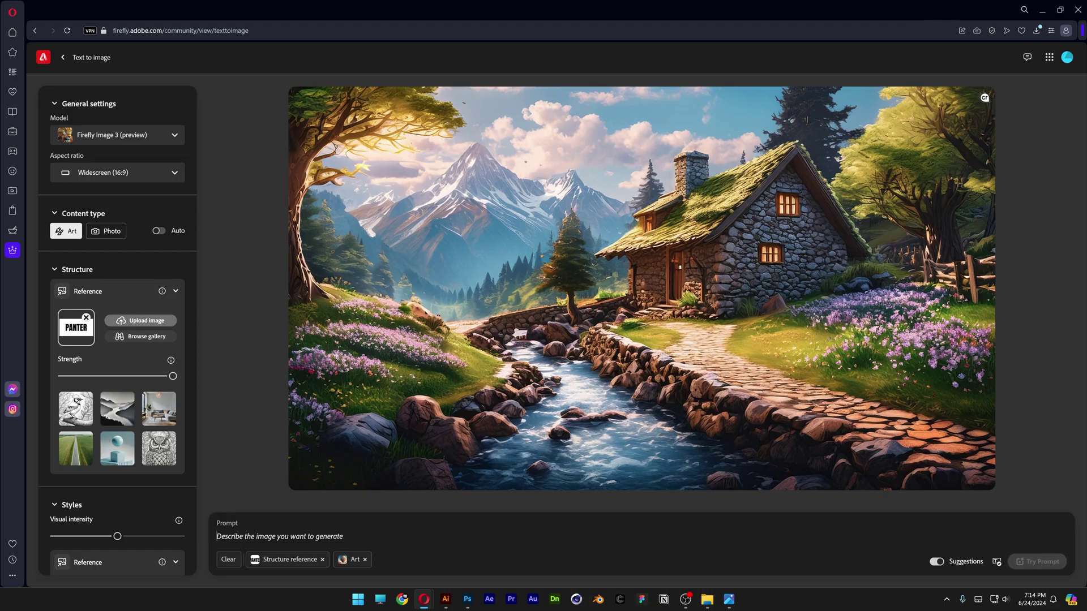
Step: Generate images from the prompt "retro neon sign on a cinema entrance in New York, vintage" and view the results enlarged
left_click(251, 526)
type("retro neon sign on a cinema entrance ")
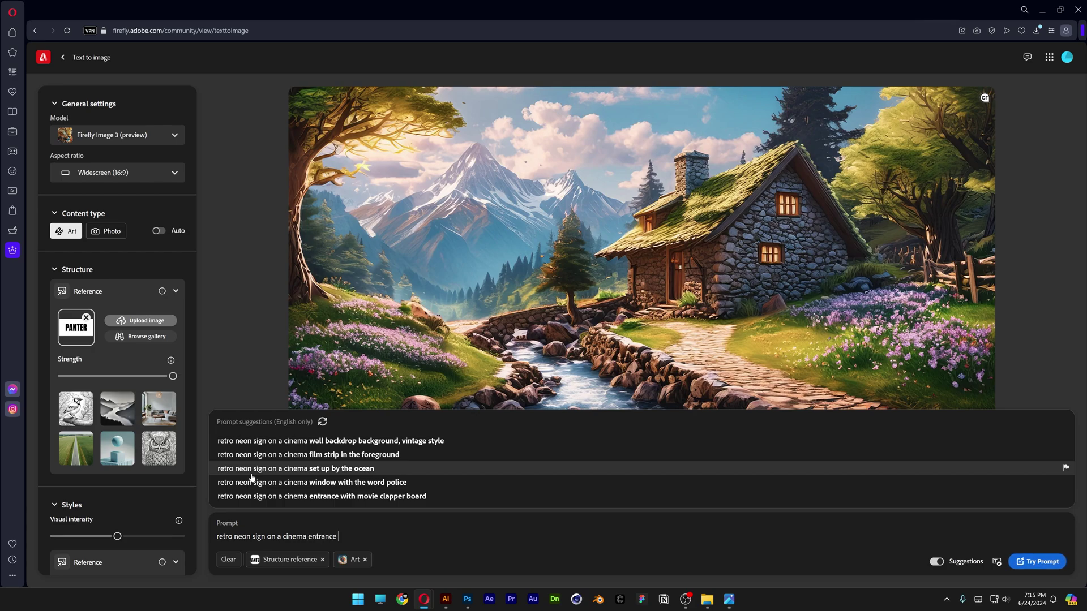
type("in New York, vintage")
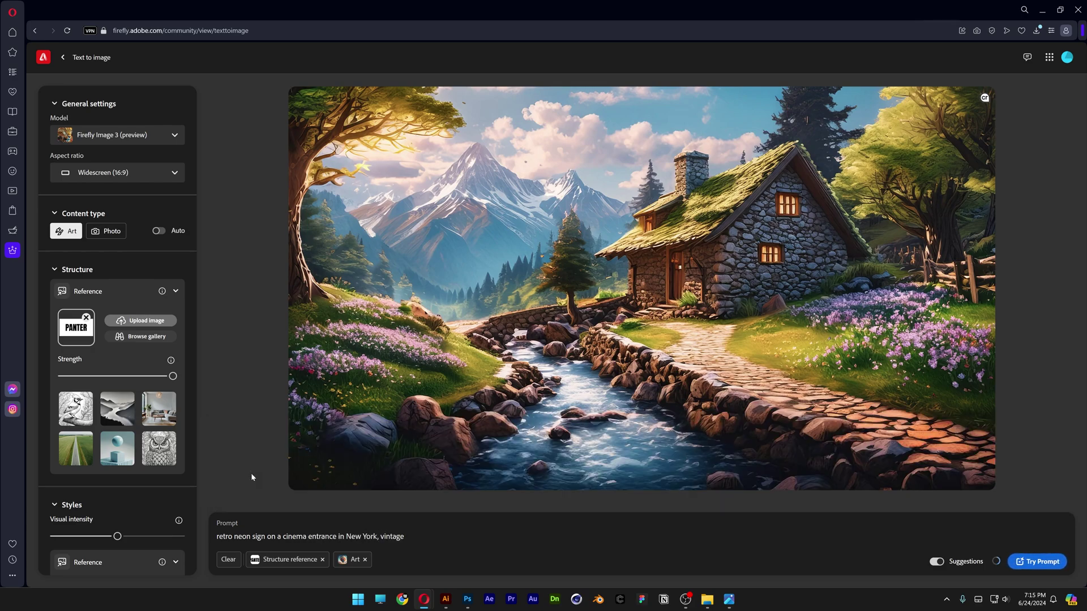
left_click(1050, 560)
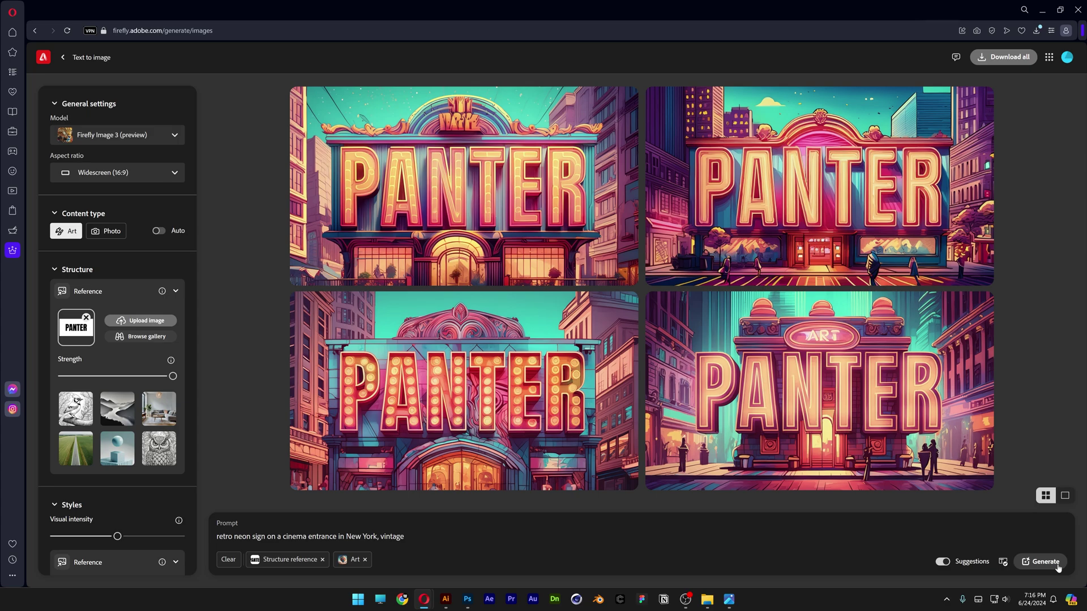
left_click(464, 391)
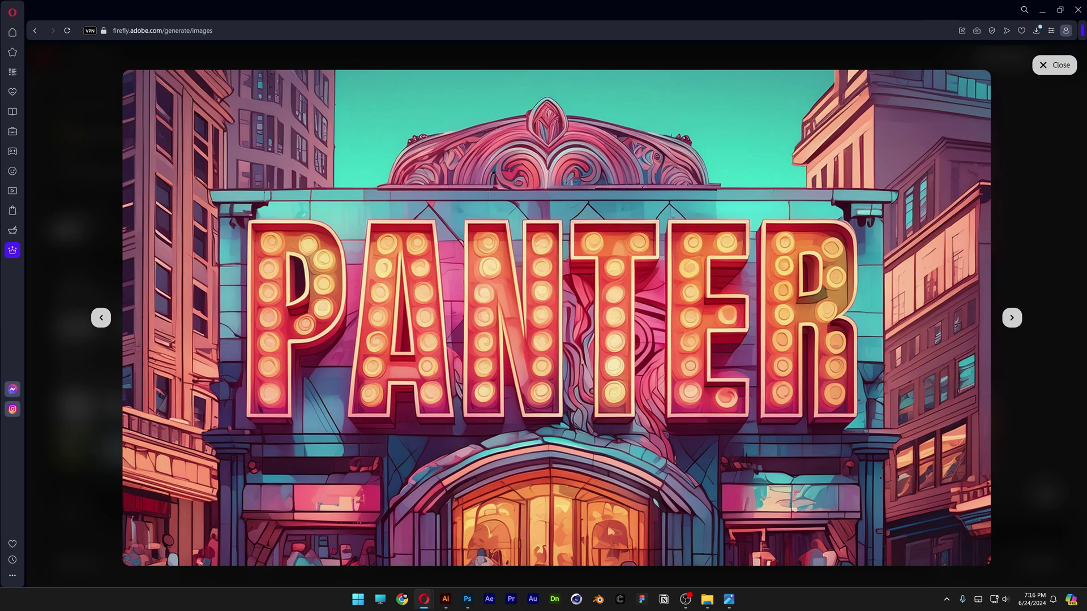
key("Right")
key("Escape")
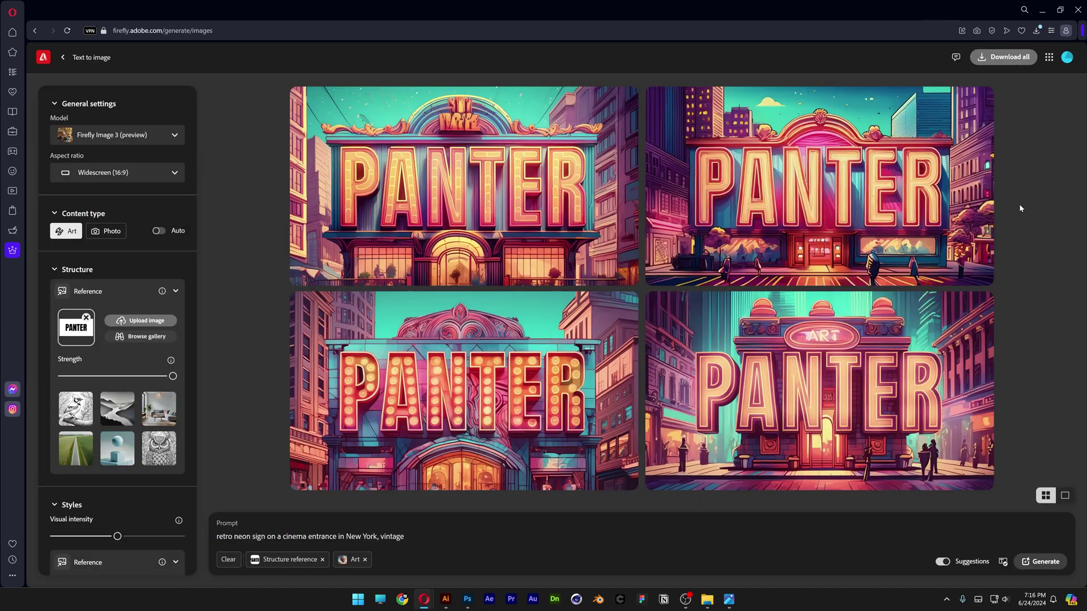
Step: Change the content type to Photo and regenerate the neon sign images
left_click(113, 234)
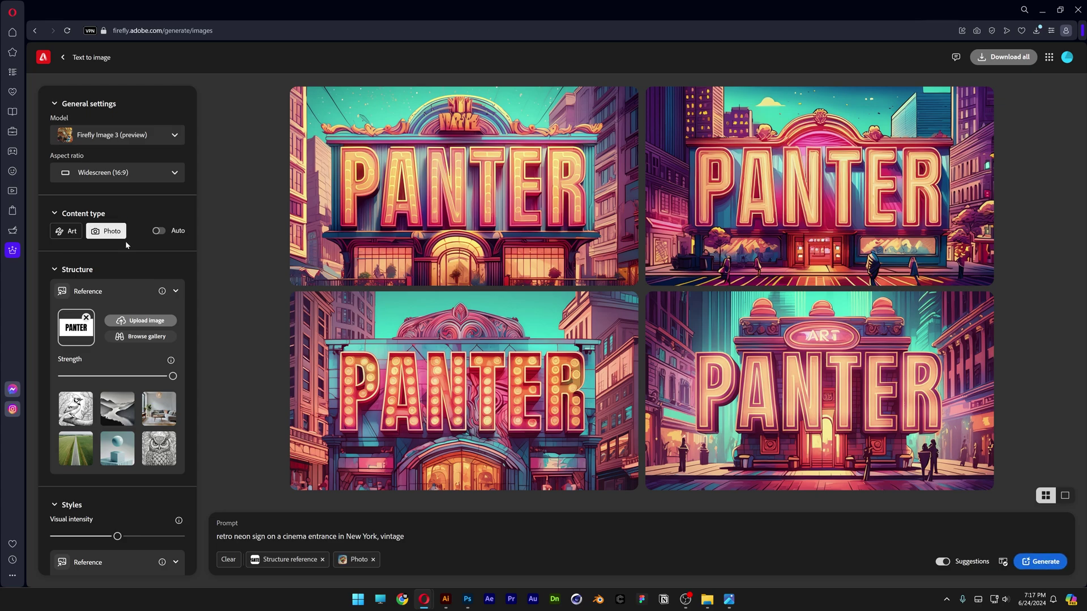
left_click(1054, 566)
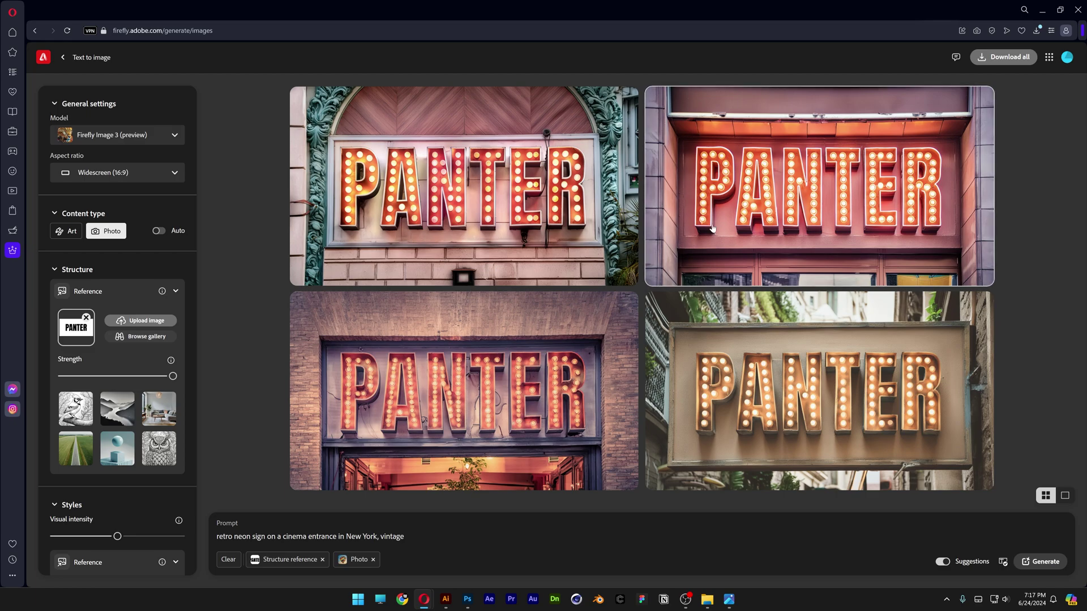
Step: Examine the photo-style PANTER sign variations one by one at enlarged size
left_click(504, 172)
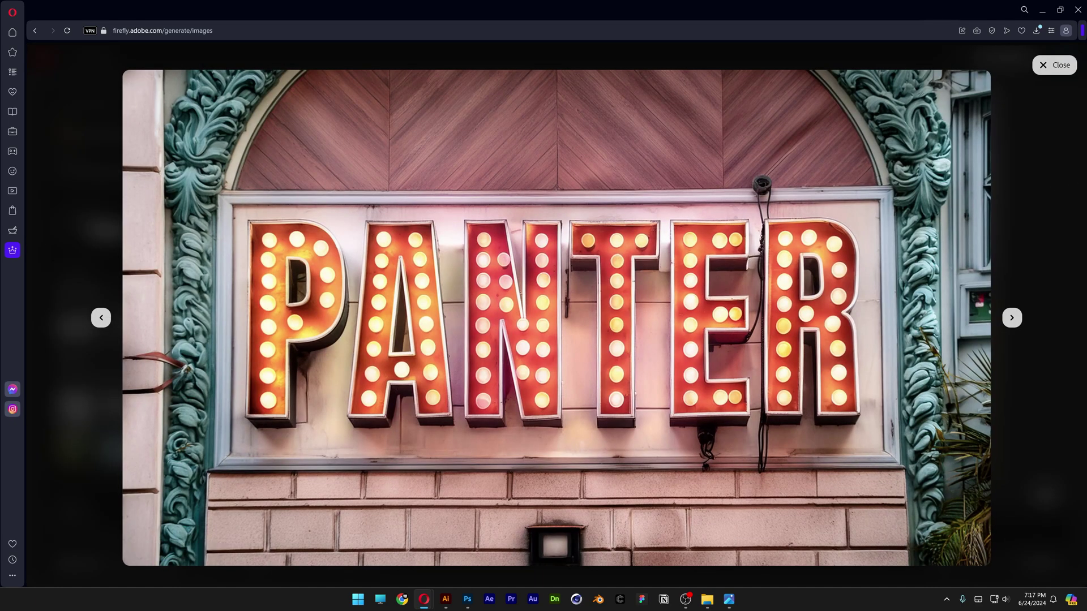
key("Right")
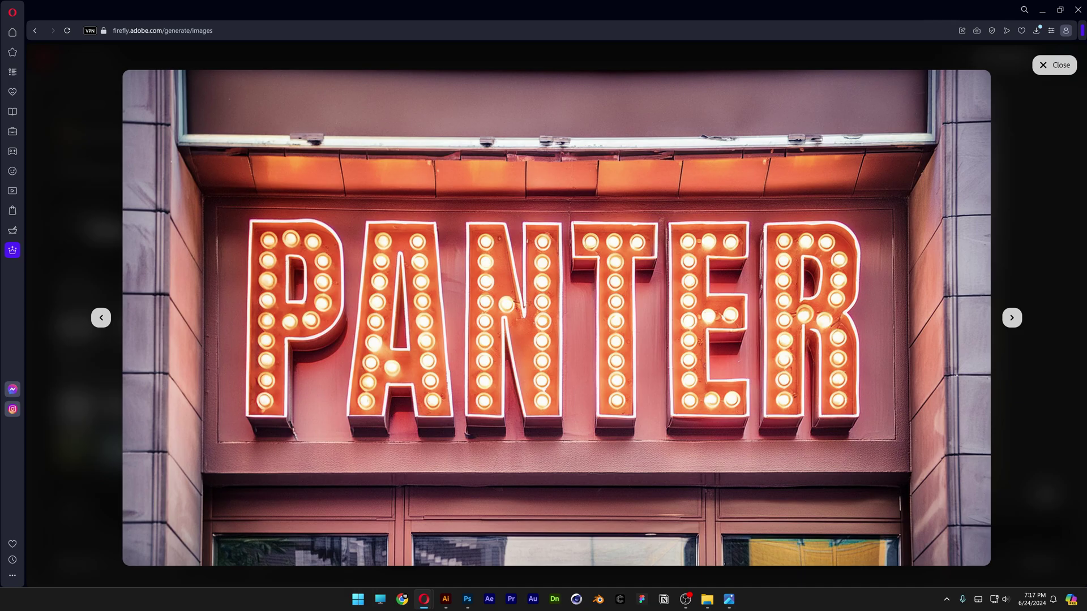
key("Right")
key("Right")
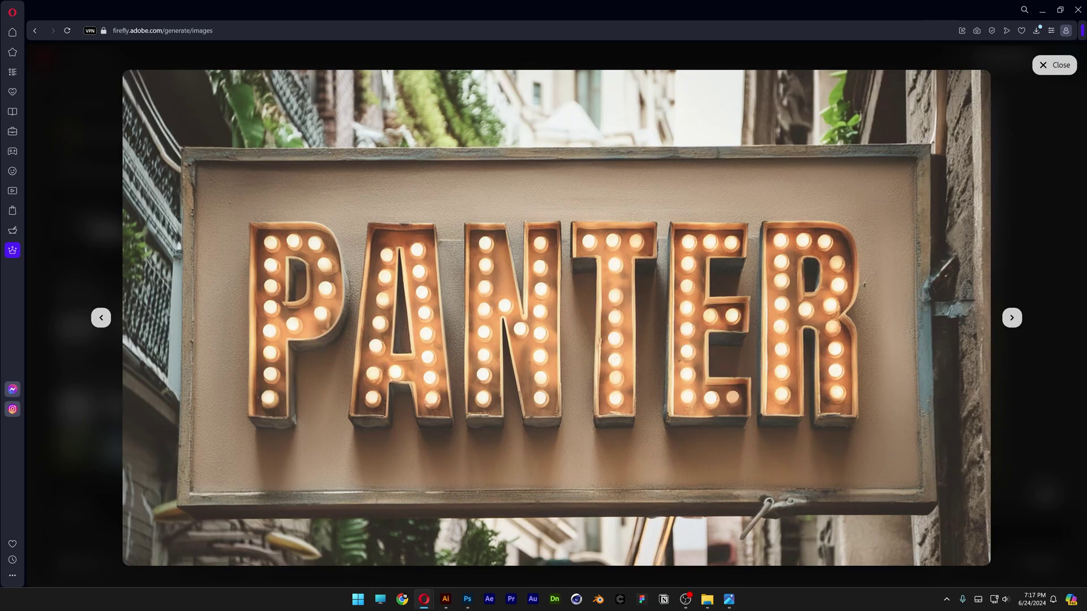
key("Left")
key("Left")
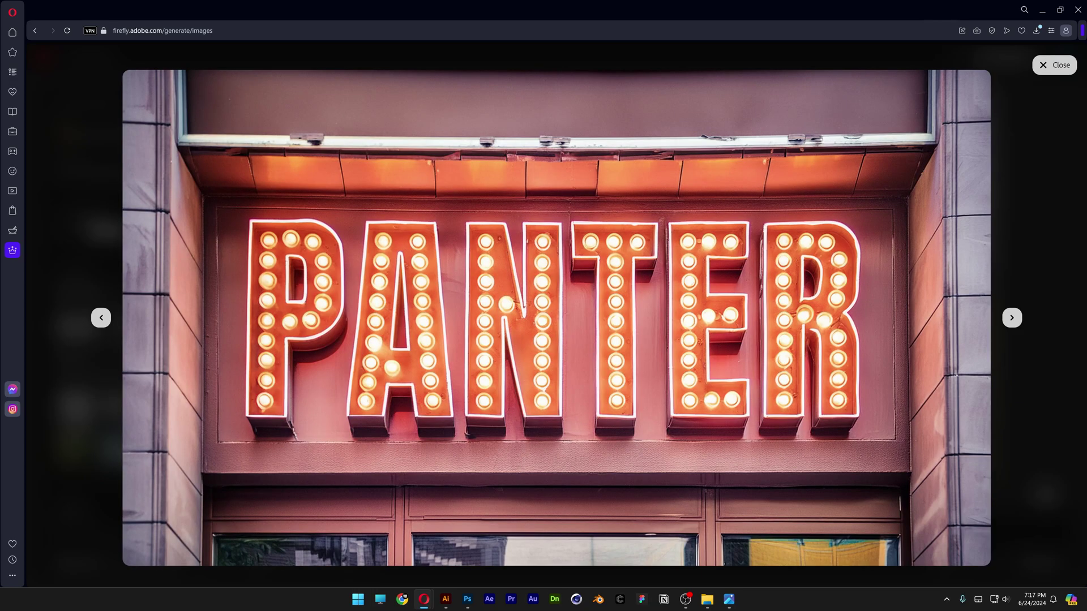
key("Right")
key("Right")
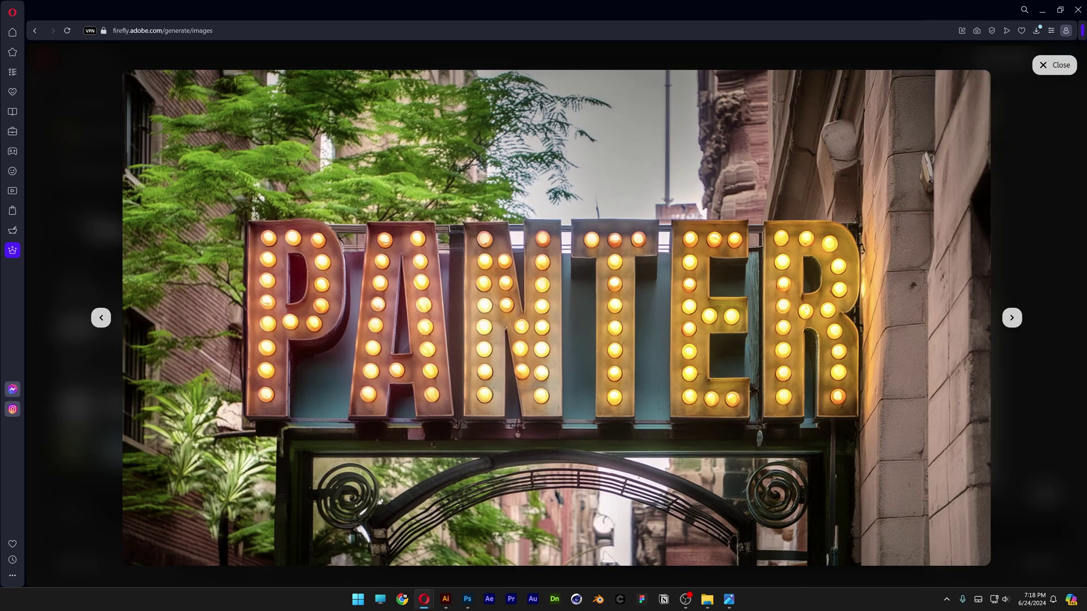
key("Escape")
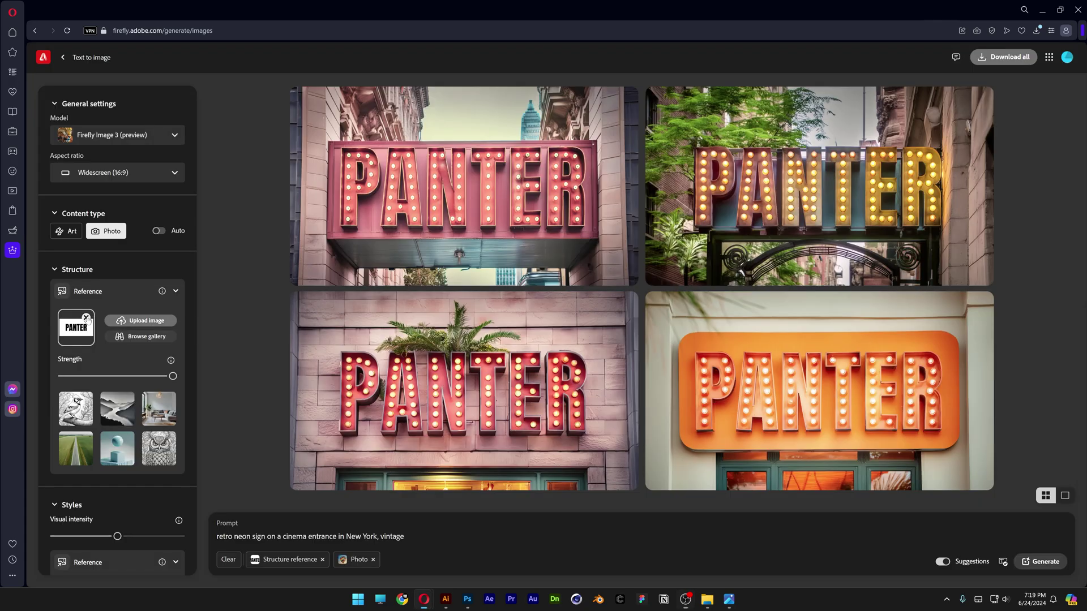
left_click(86, 319)
left_click(78, 328)
left_click(281, 283)
left_click(601, 392)
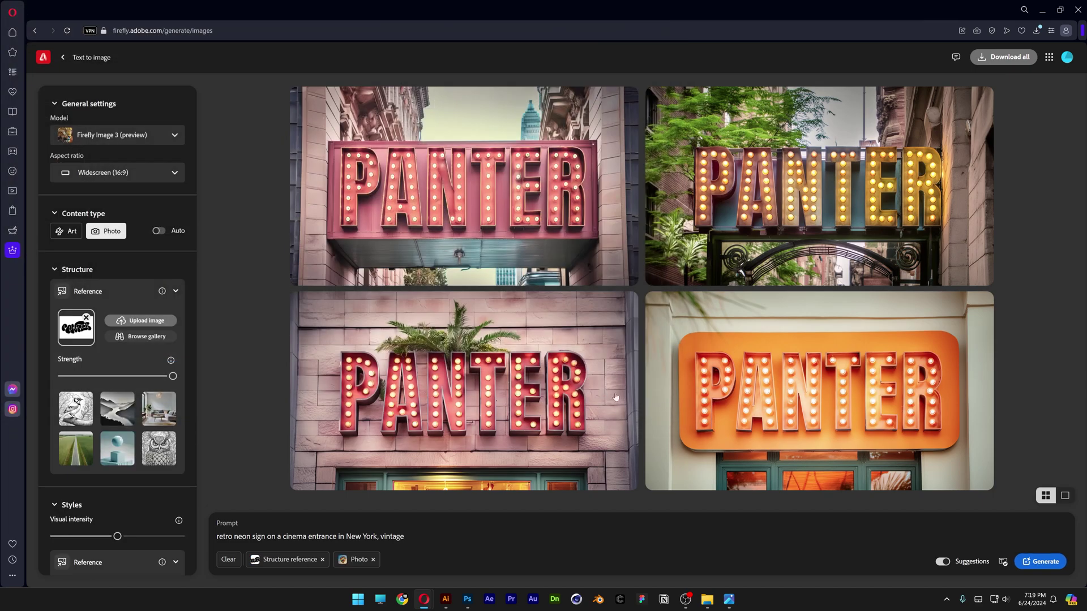
left_click(1027, 562)
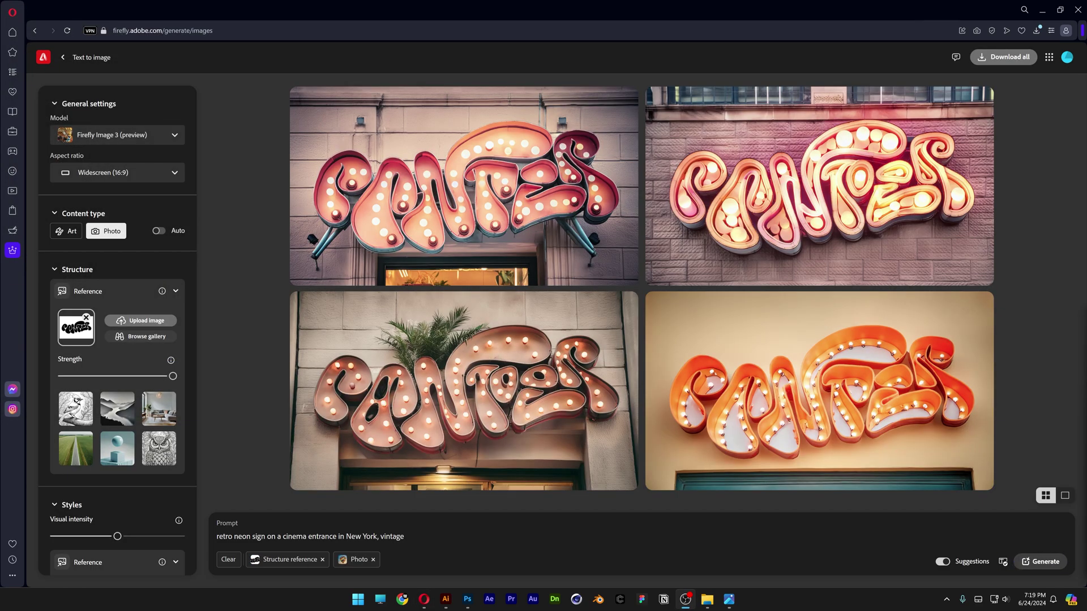
Step: Examine the wavy PANTER neon sign variations one by one at enlarged size
left_click(424, 214)
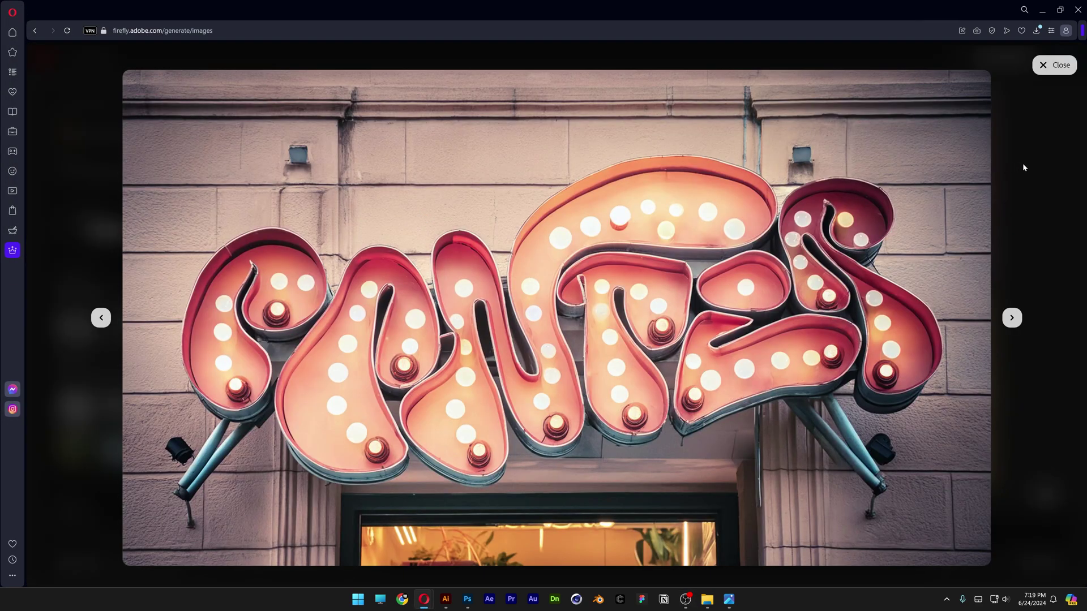
key("Right")
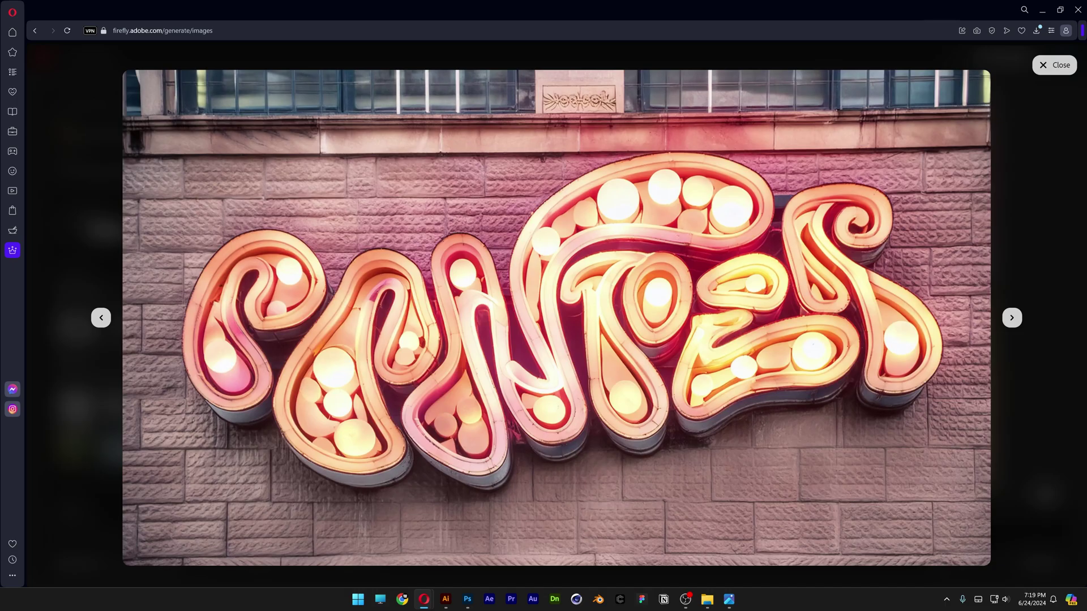
key("Right")
key("Right")
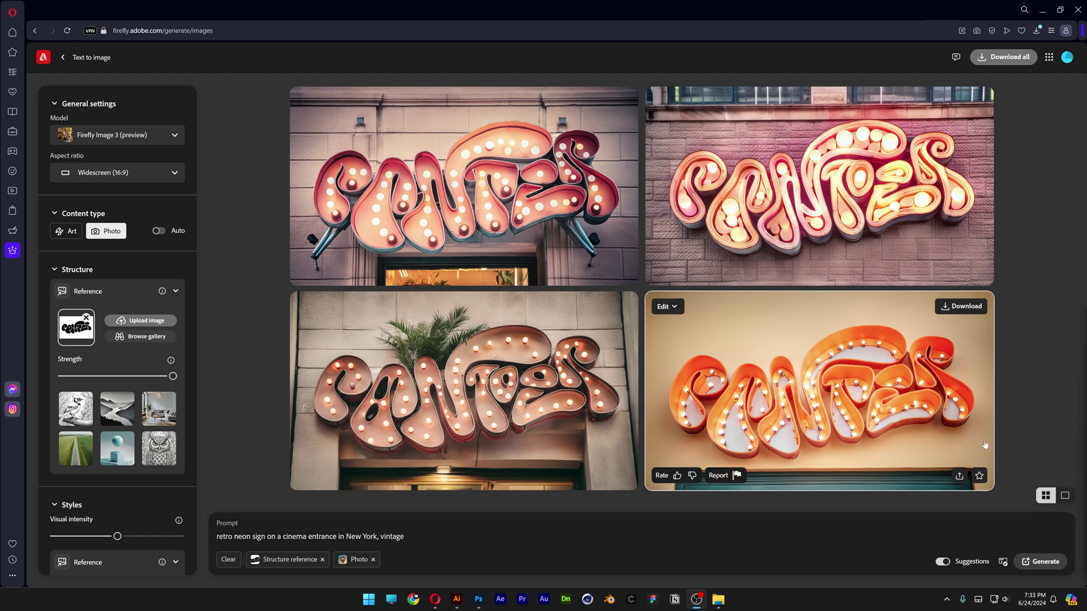
Step: Remove the structure reference, clear the fixed Photo content type setting, and empty the prompt
left_click(86, 318)
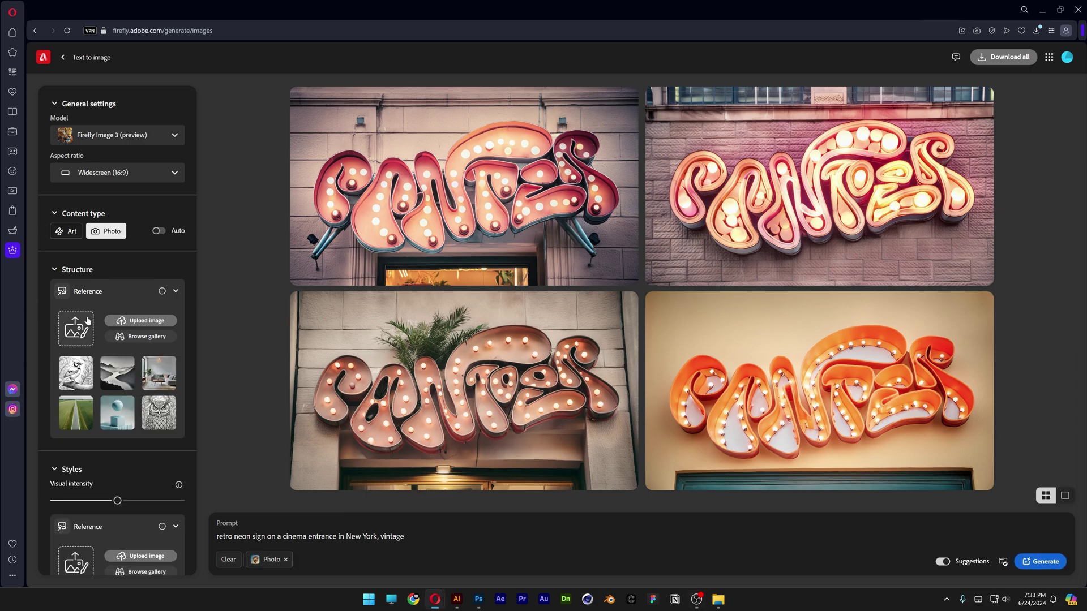
left_click(231, 561)
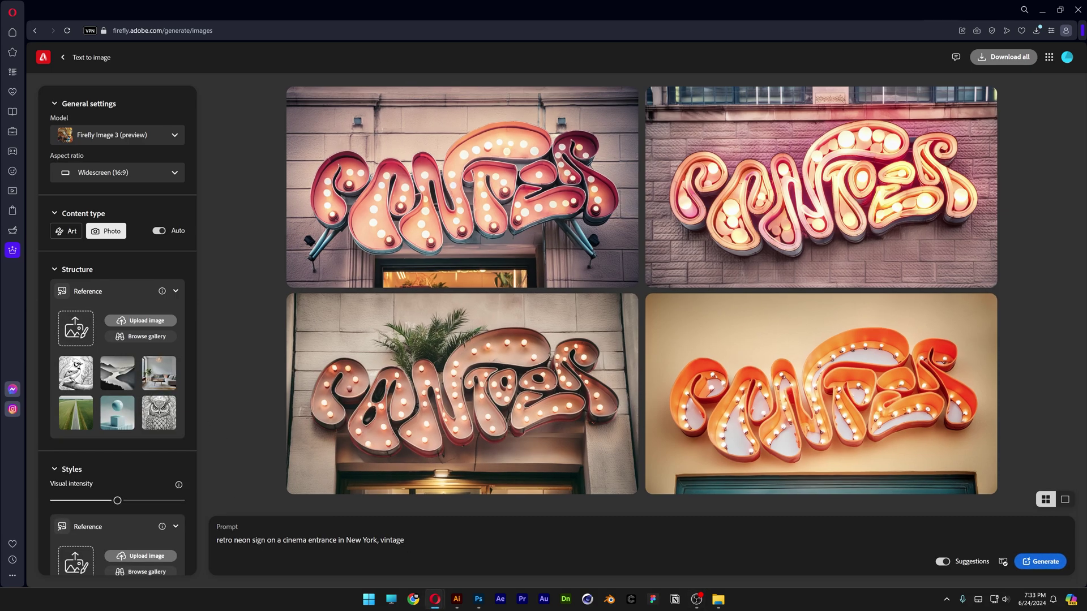
key("ctrl+a")
key("BackSpace")
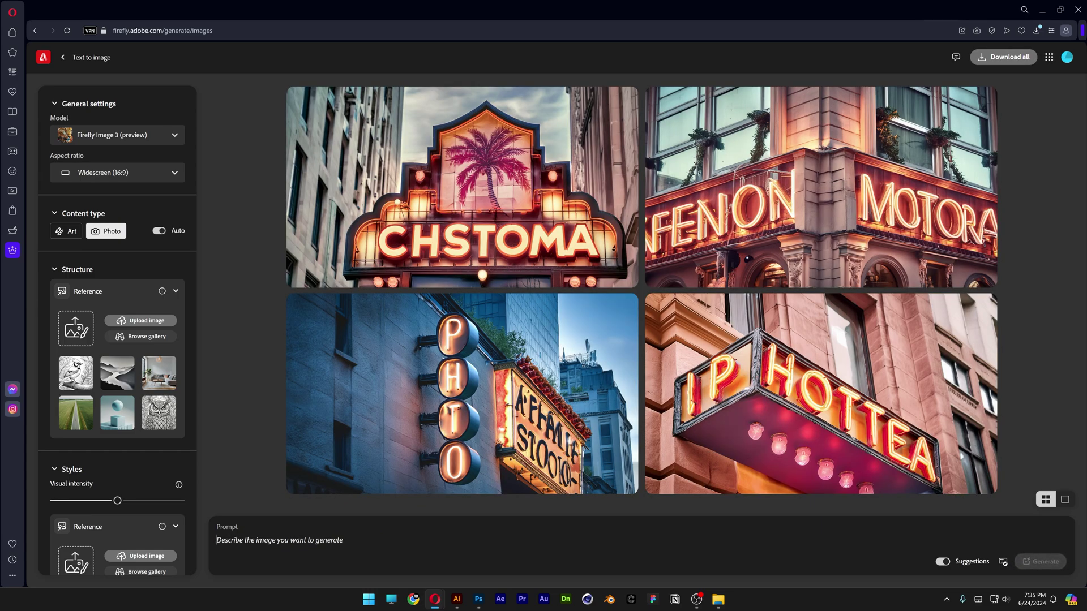
Step: Generate images from the prompt "delicious cake cream isolated on brown background"
type("delicious ")
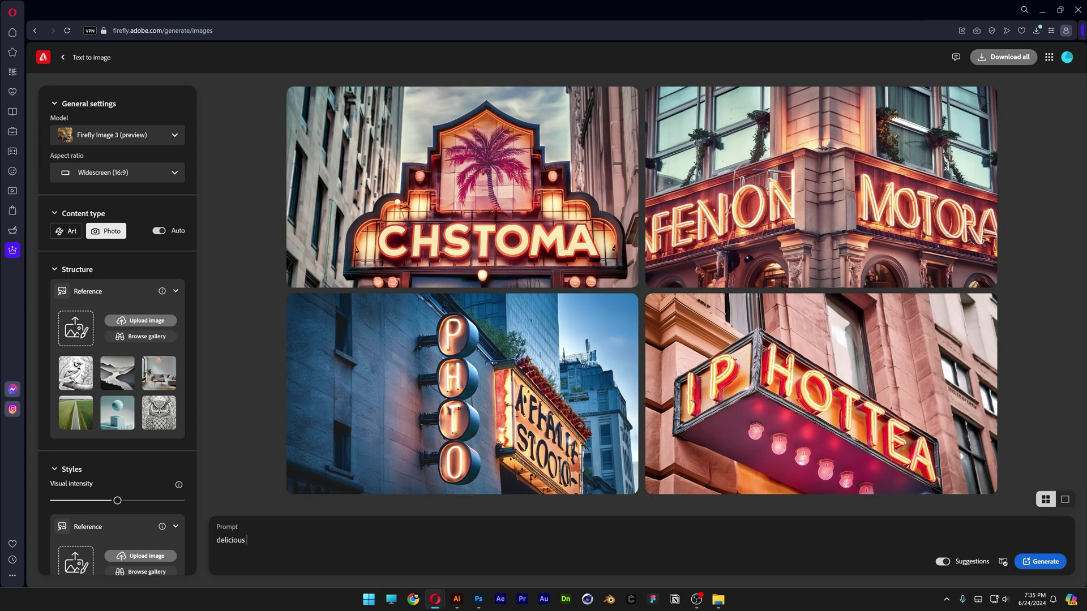
type("cake cream isolated on brown background")
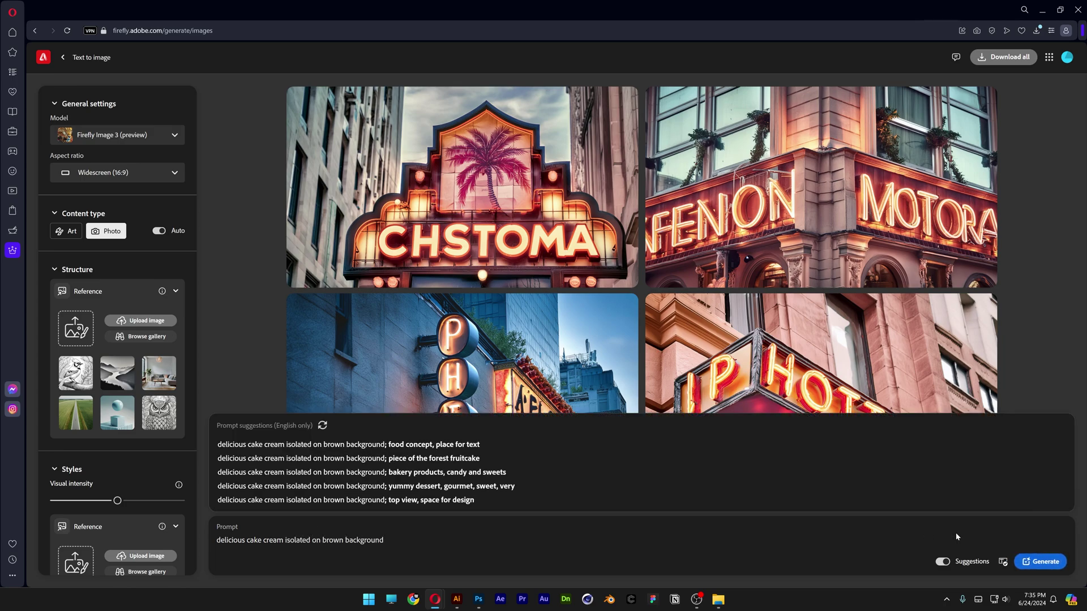
left_click(1042, 564)
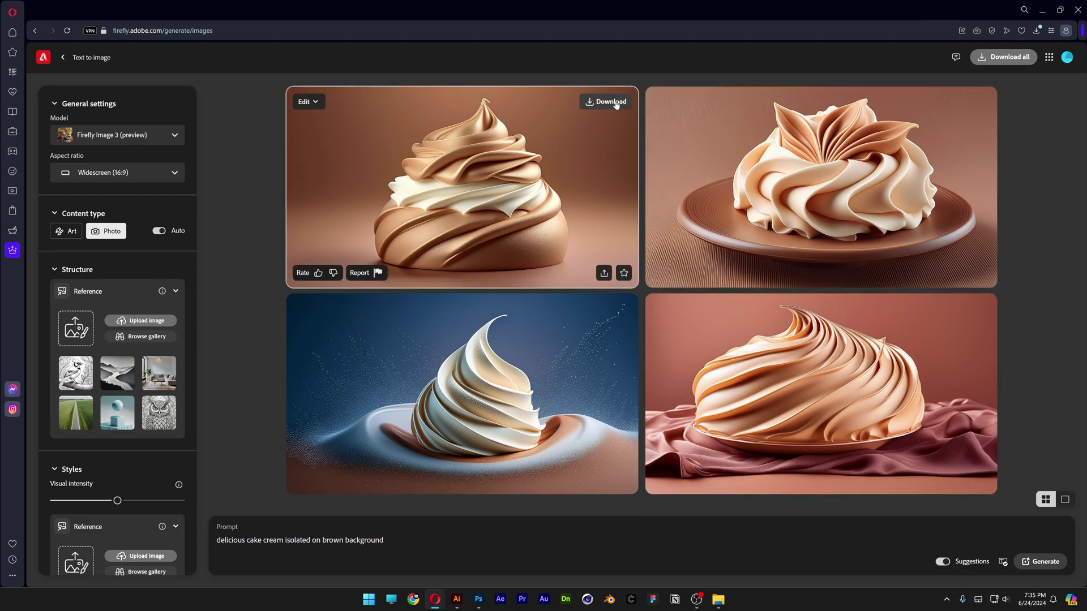
Step: Download the first cake cream image and generate similar variations of it
left_click(608, 102)
key("Escape")
left_click(316, 103)
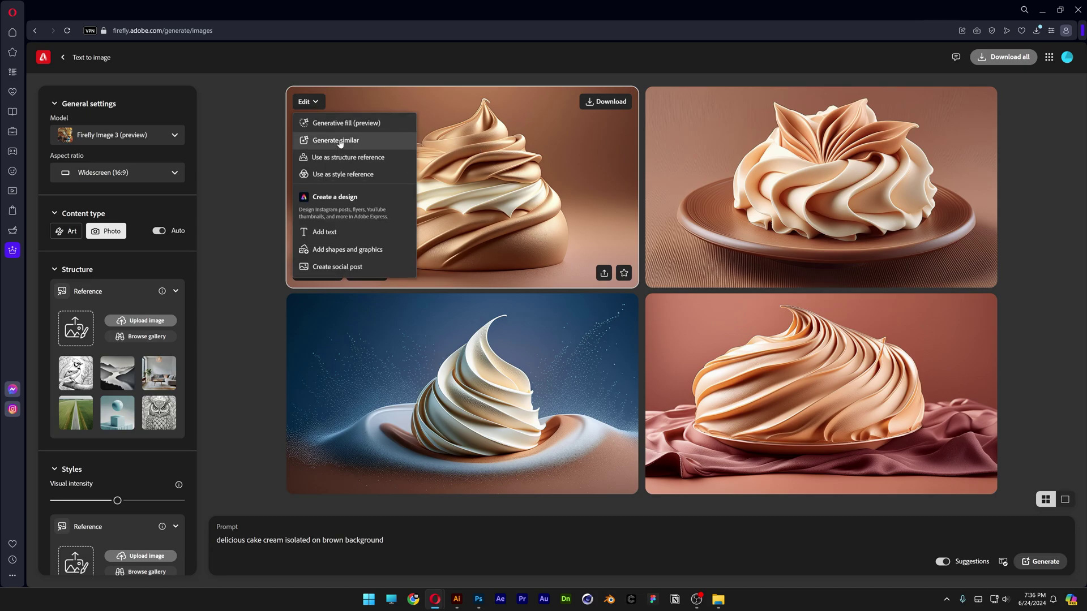
left_click(387, 141)
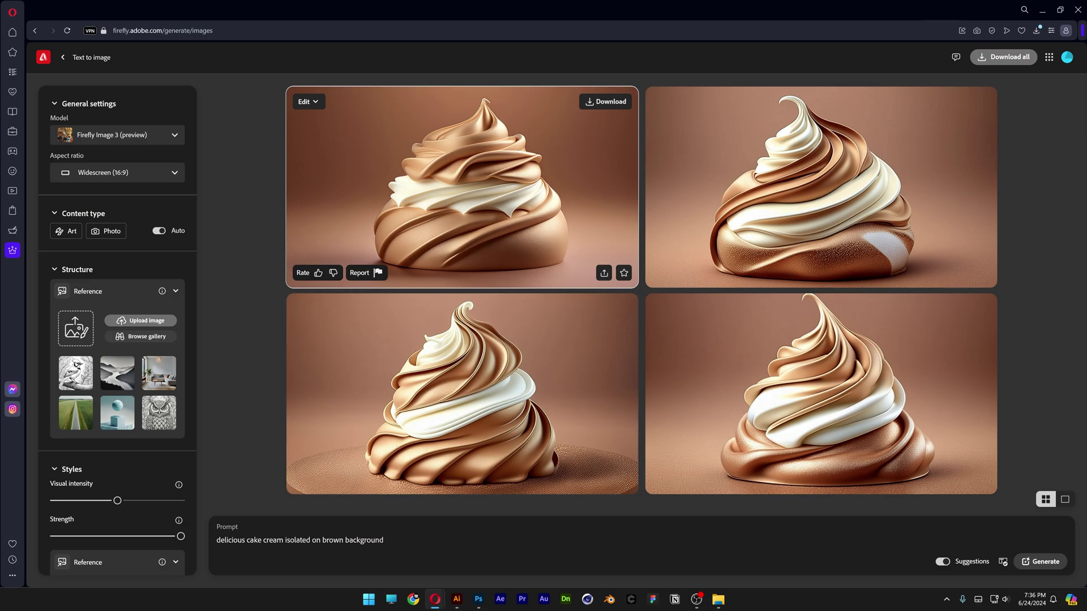
Step: Change the prompt to "delicious white cake cream isolated on brown background", generate the images and download the first one
type("white")
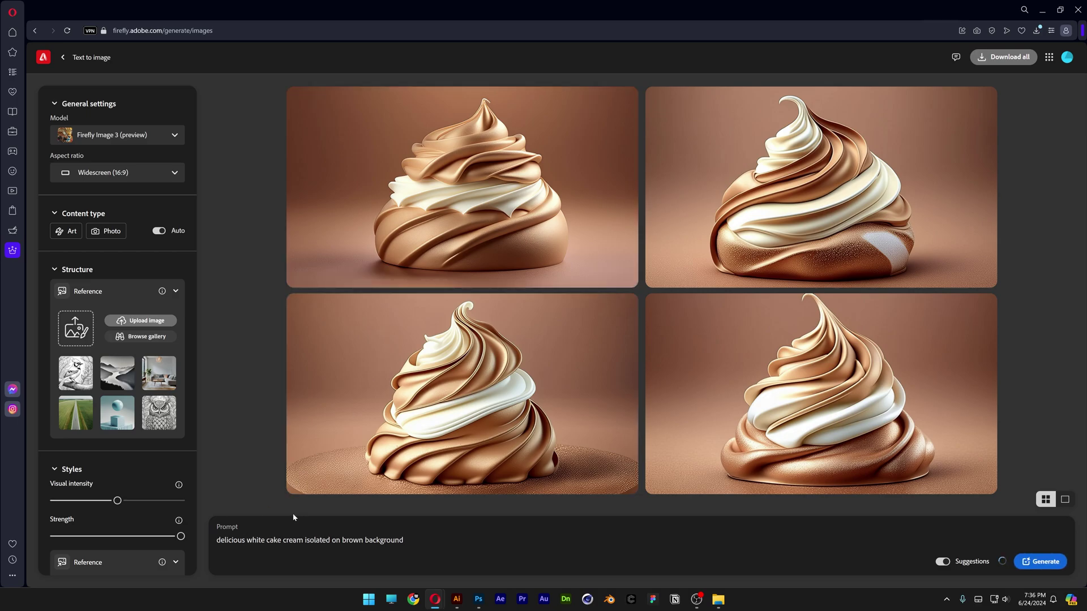
key("Return")
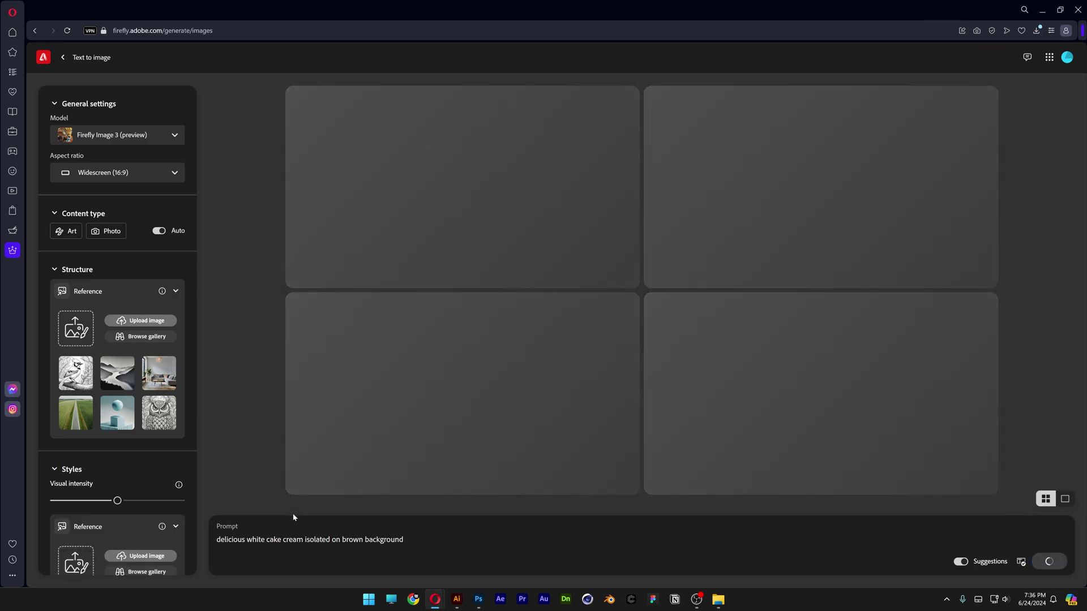
left_click(607, 102)
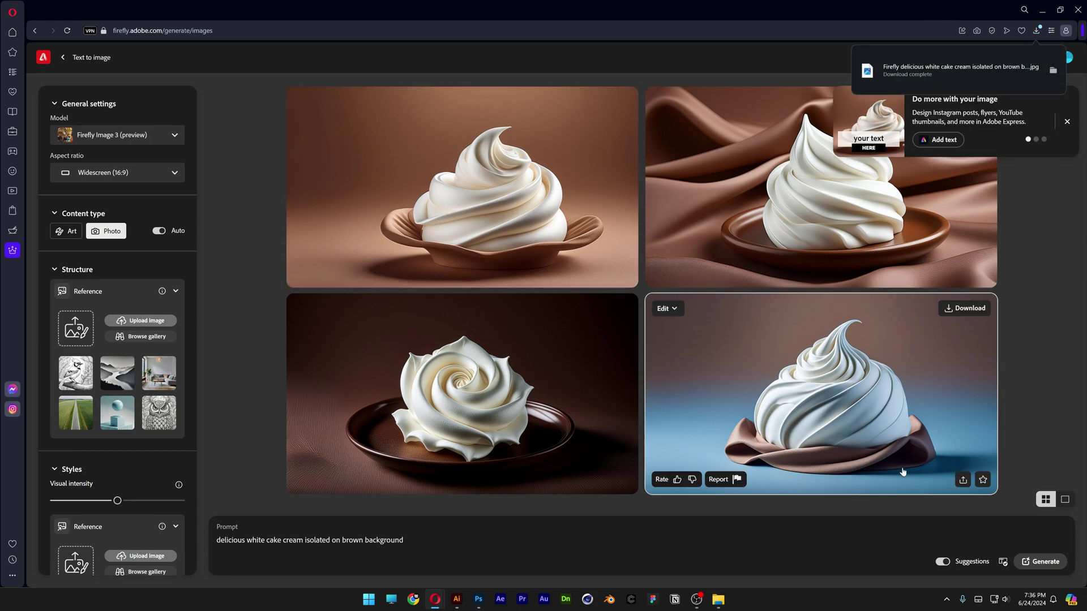
Step: Regenerate the white cake cream images and view the first one enlarged
left_click(1060, 566)
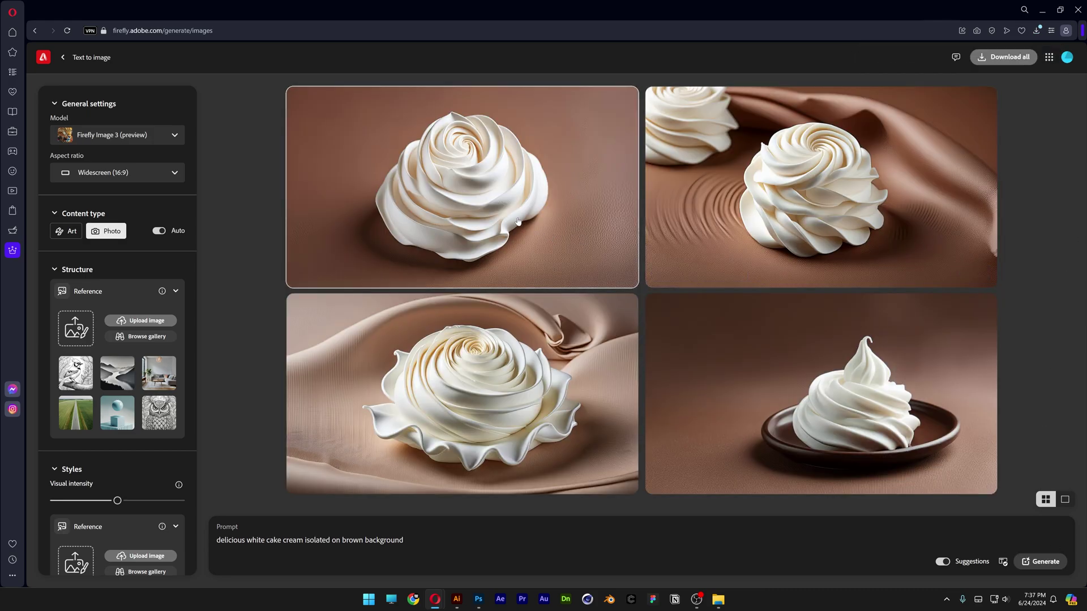
left_click(528, 212)
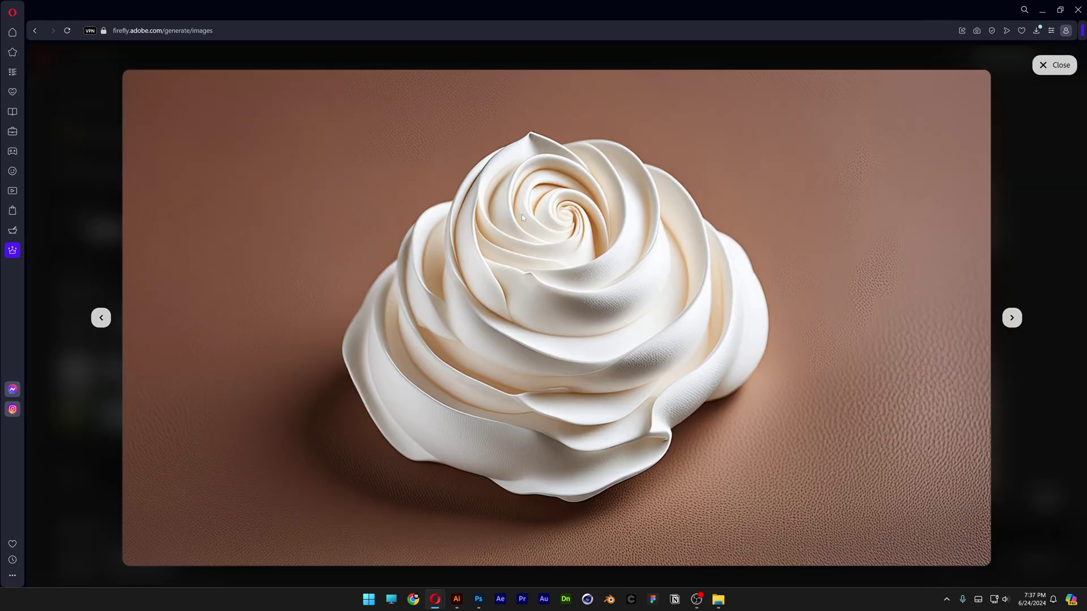
left_click(1007, 183)
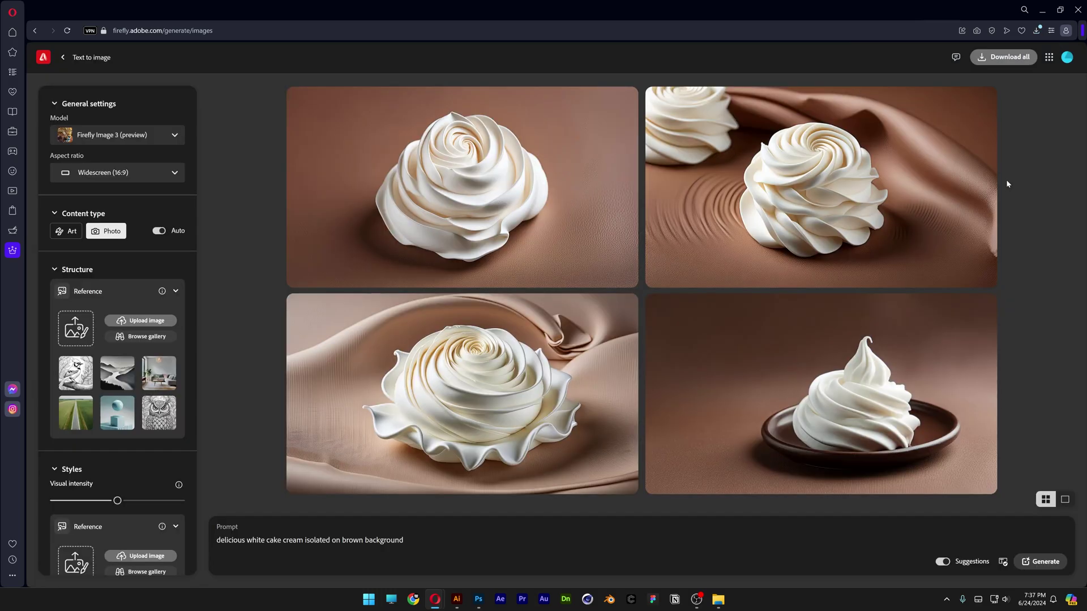
mouse_move(615, 351)
scroll(149, 274, "down", 1)
left_click(148, 272)
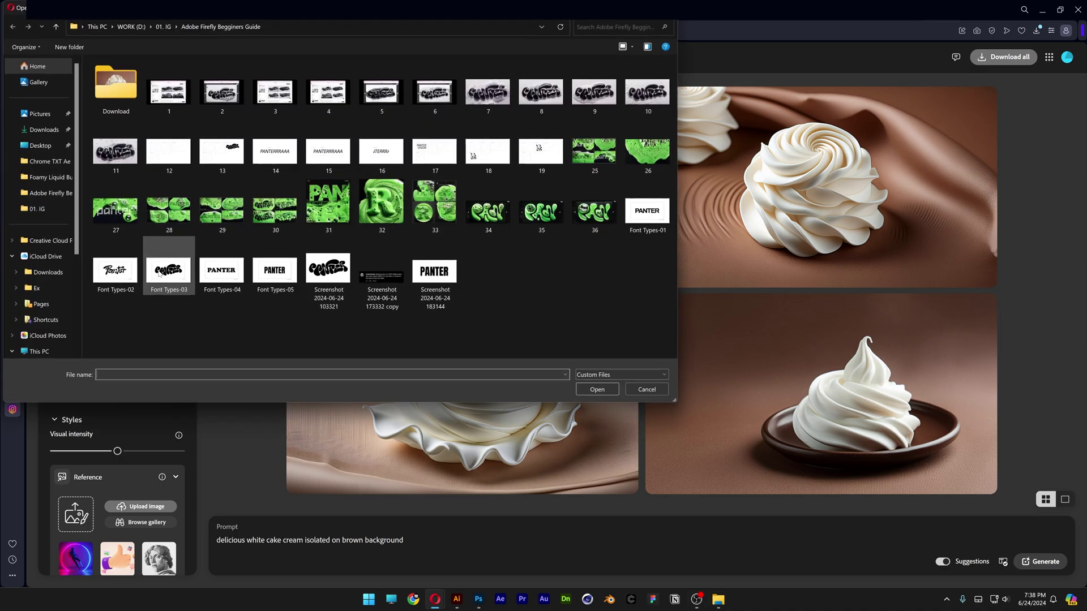
left_click(328, 271)
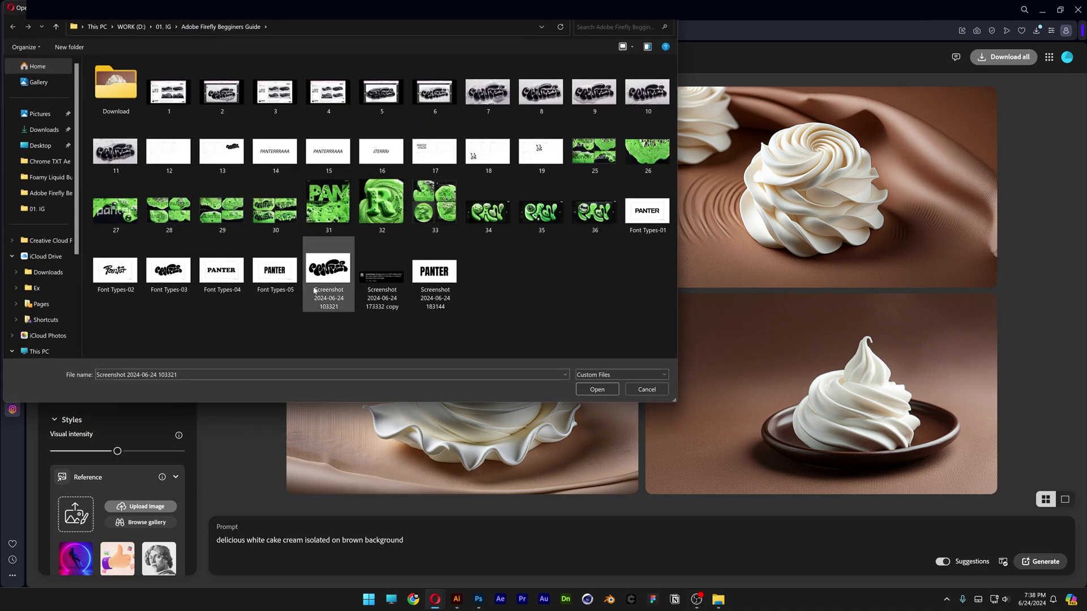
left_click(597, 389)
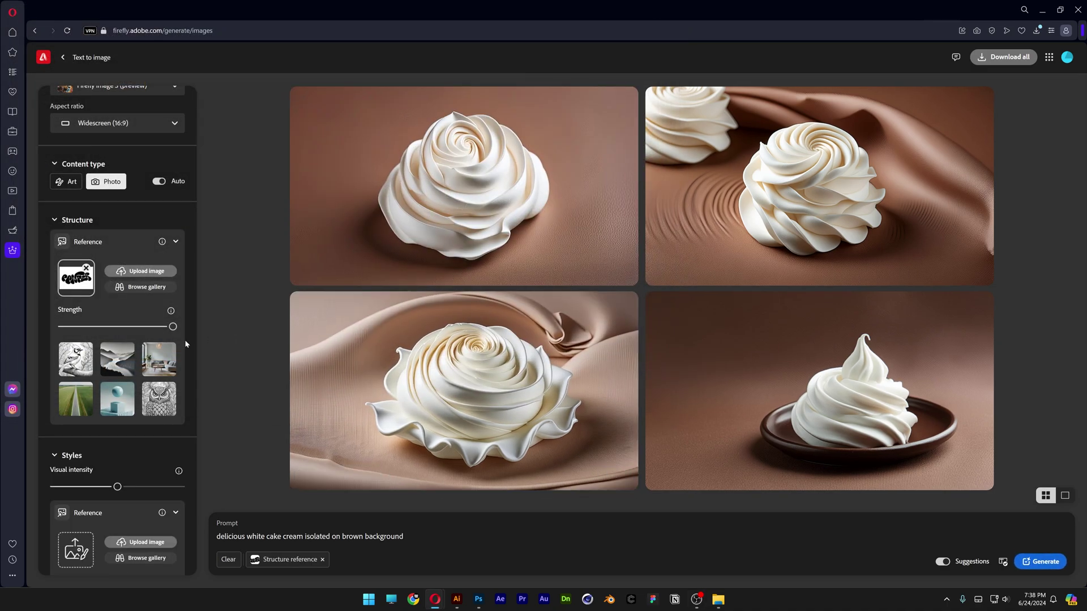
Step: Upload "Firefly delicious cake cream isolated on brown background 14112" from the Download folder as the style reference
scroll(184, 317, "down", 4)
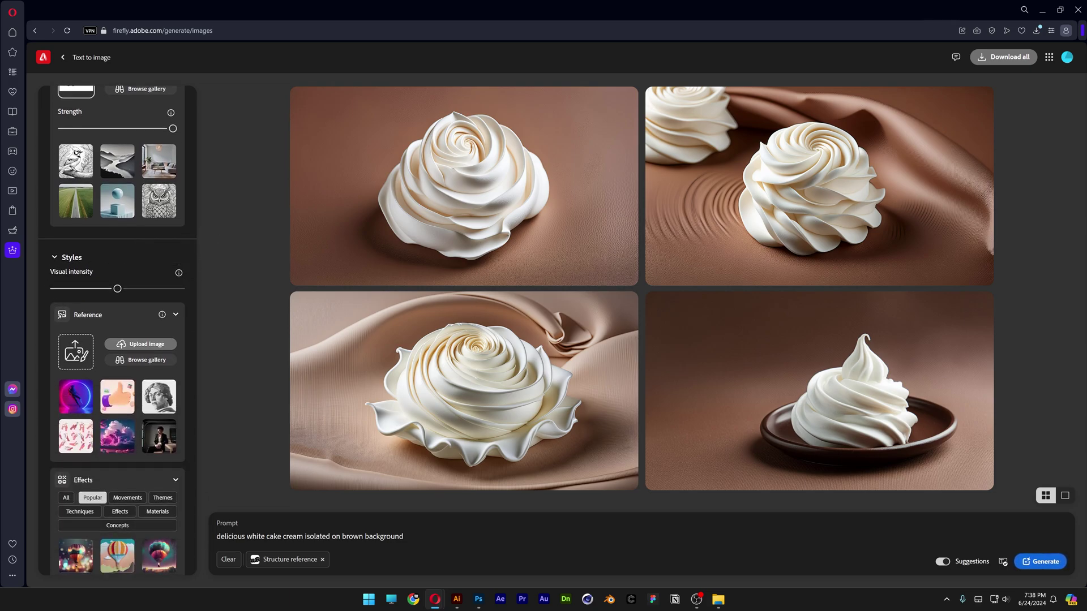
scroll(105, 317, "down", 2)
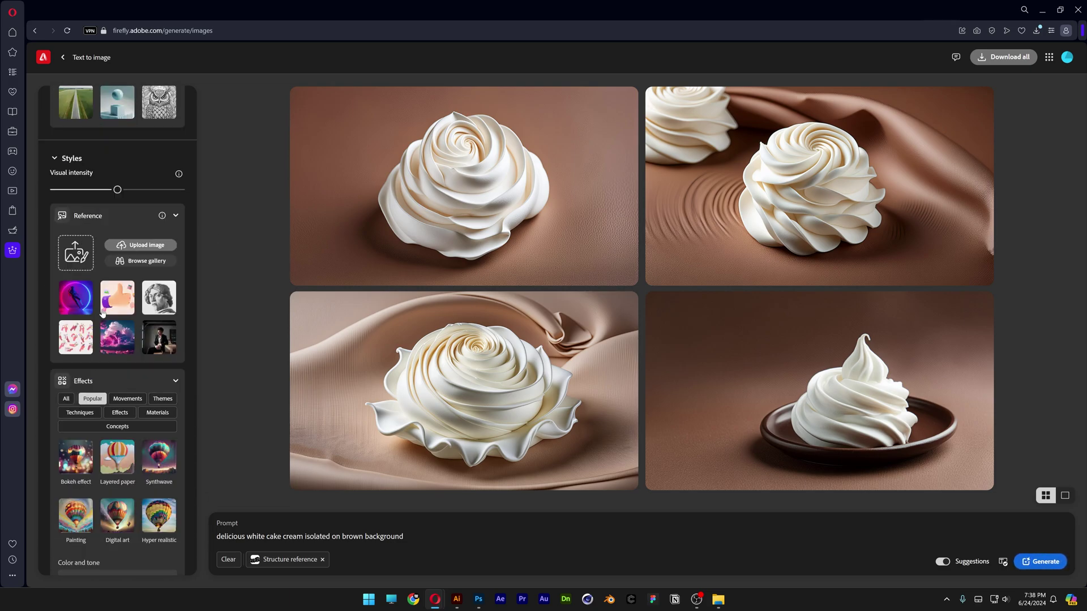
left_click(167, 251)
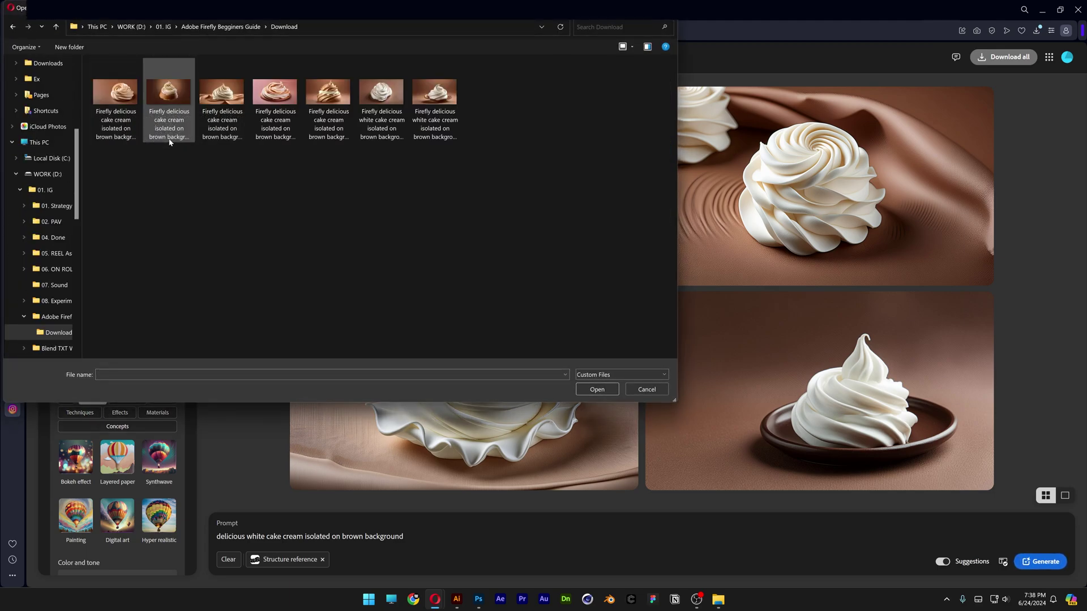
left_click(118, 100)
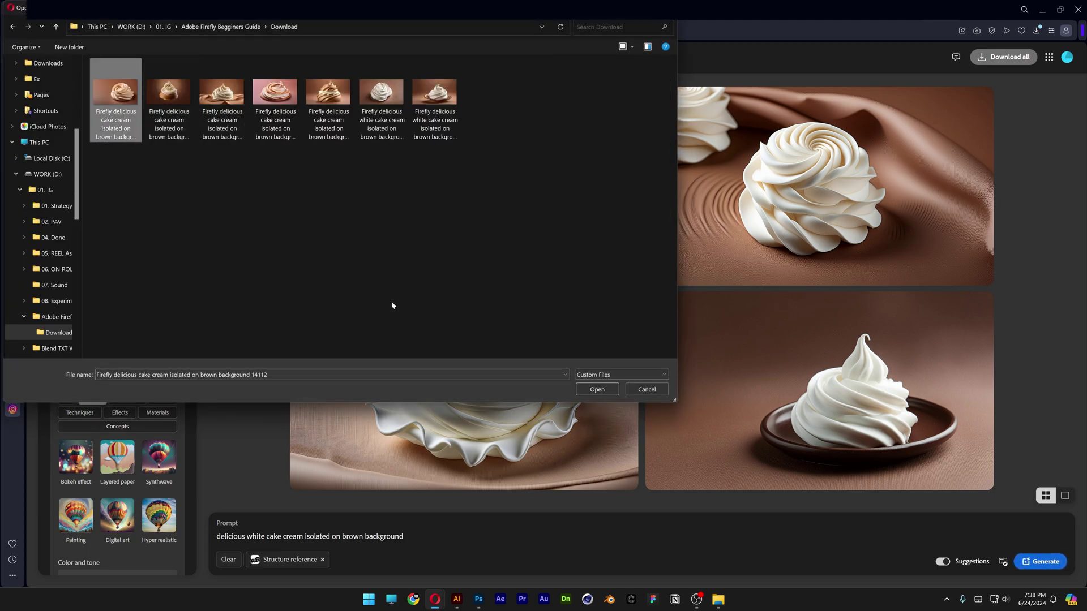
left_click(601, 390)
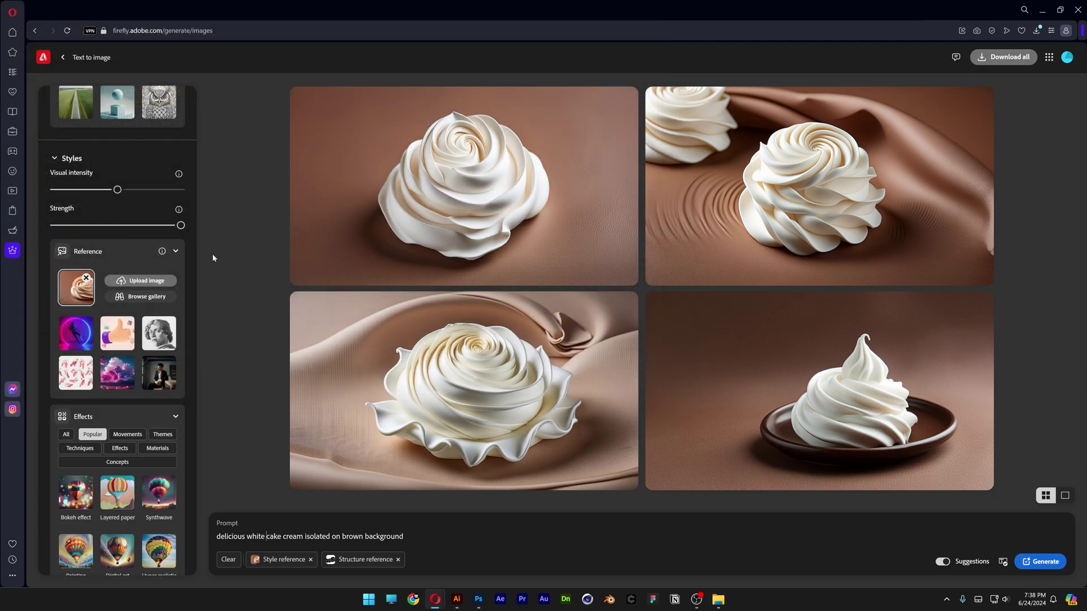
Step: Set the style's visual intensity and strength to their minimum and generate the cream lettering images
scroll(160, 228, "up", 1)
scroll(159, 234, "up", 1)
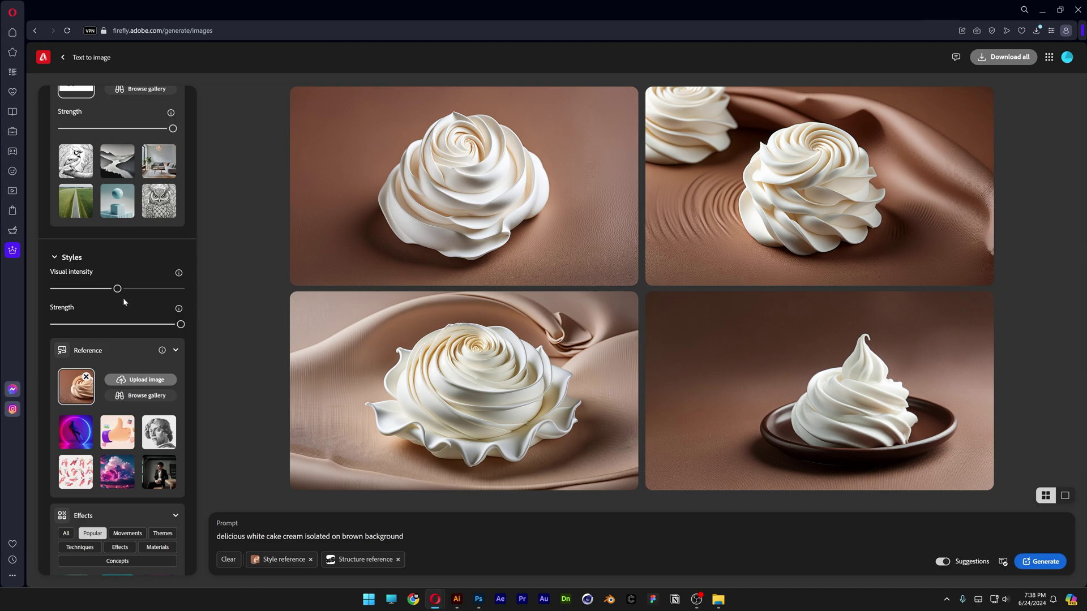
left_click_drag(117, 289, 54, 288)
left_click_drag(147, 327, 55, 326)
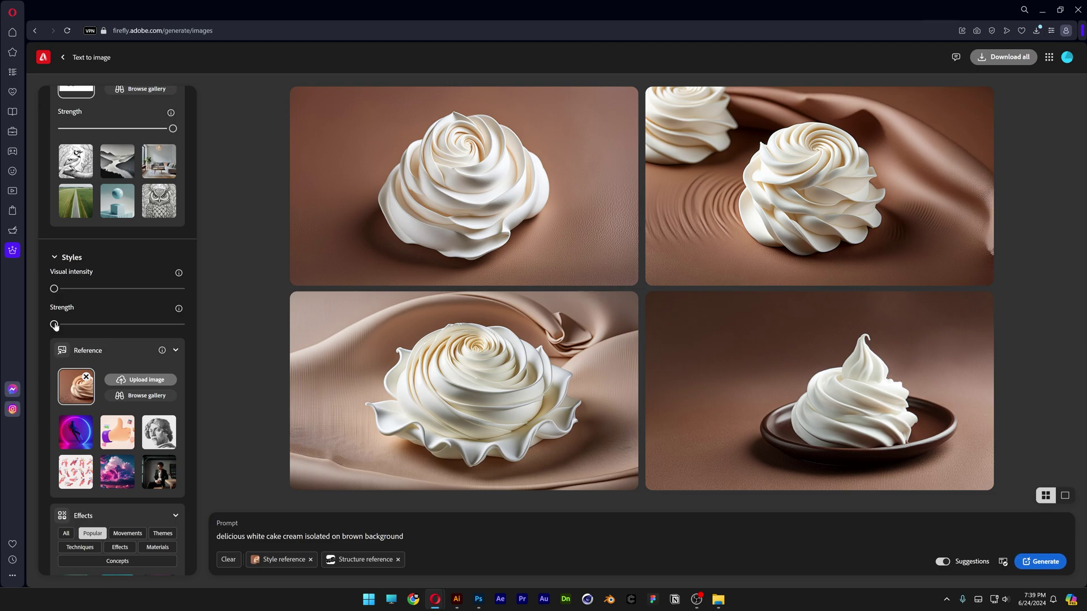
left_click(1026, 561)
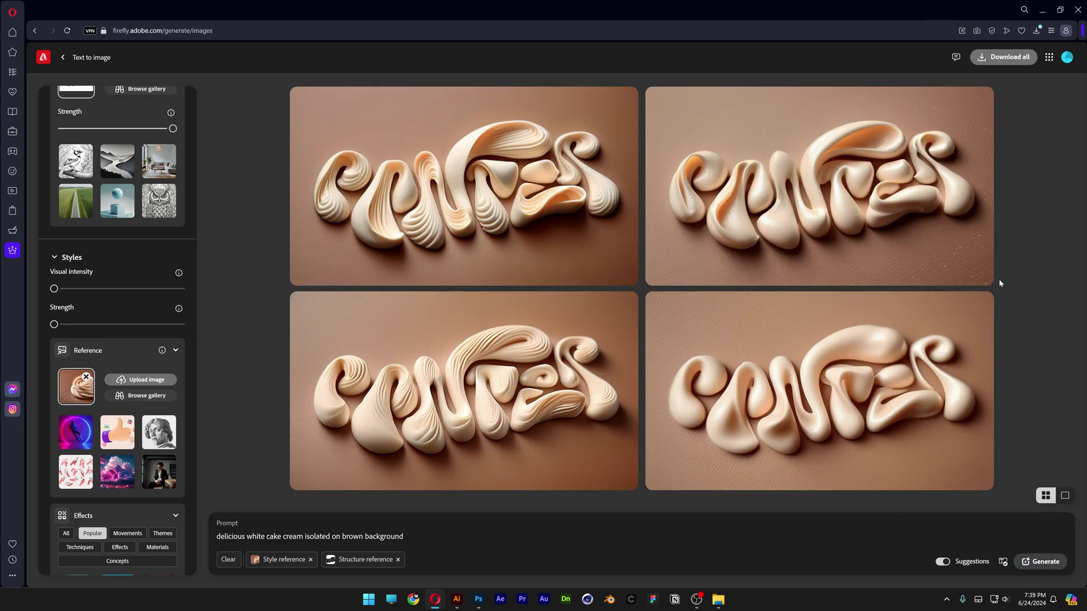
Step: Compare the cream lettering variations at enlarged size and download the smooth, glossy second one
left_click(928, 216)
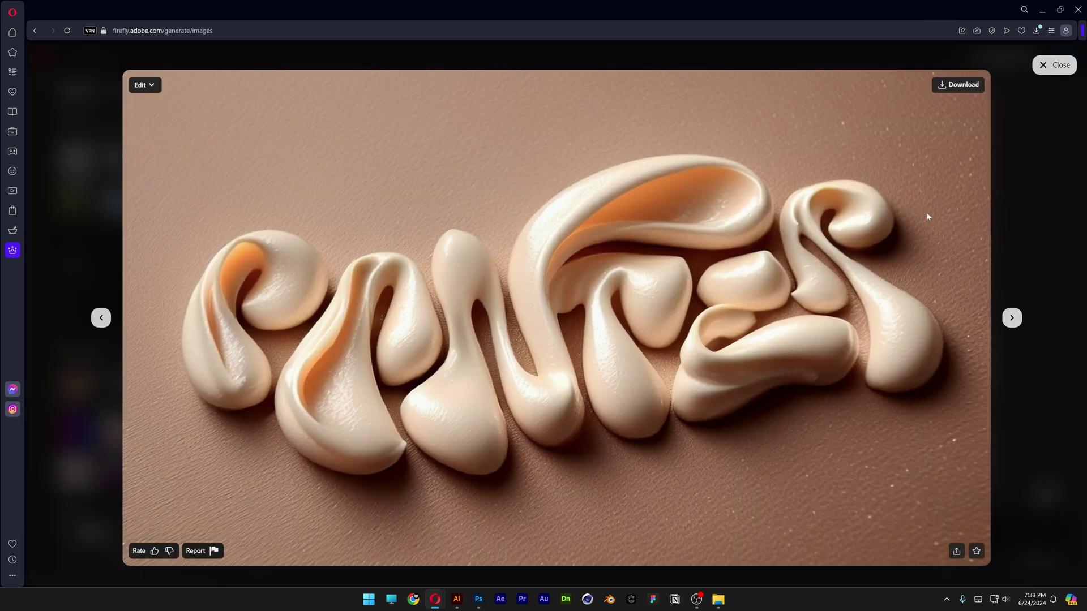
left_click(1011, 318)
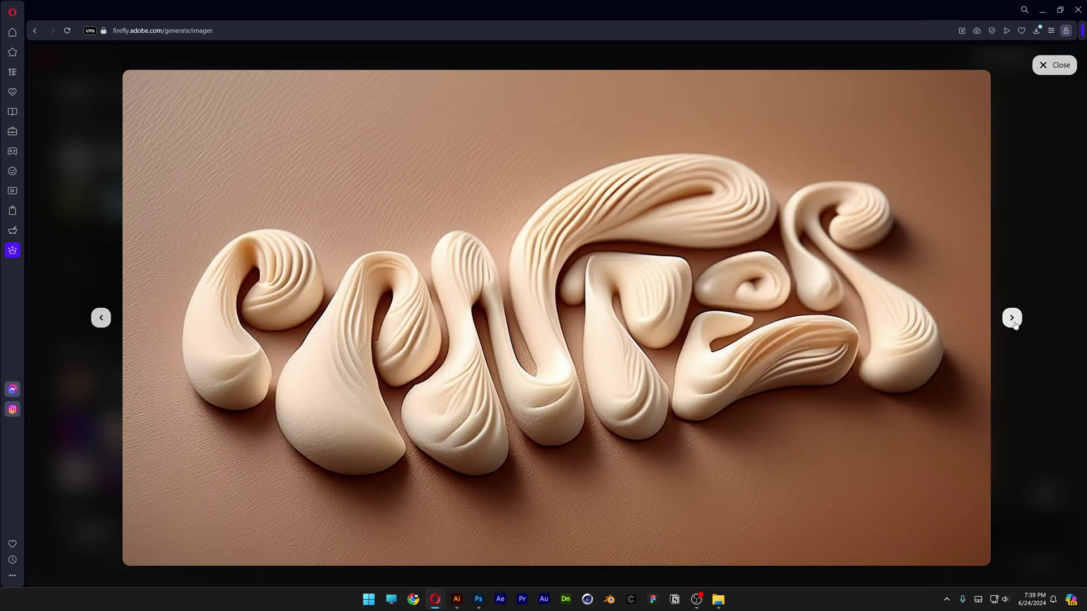
left_click(1012, 318)
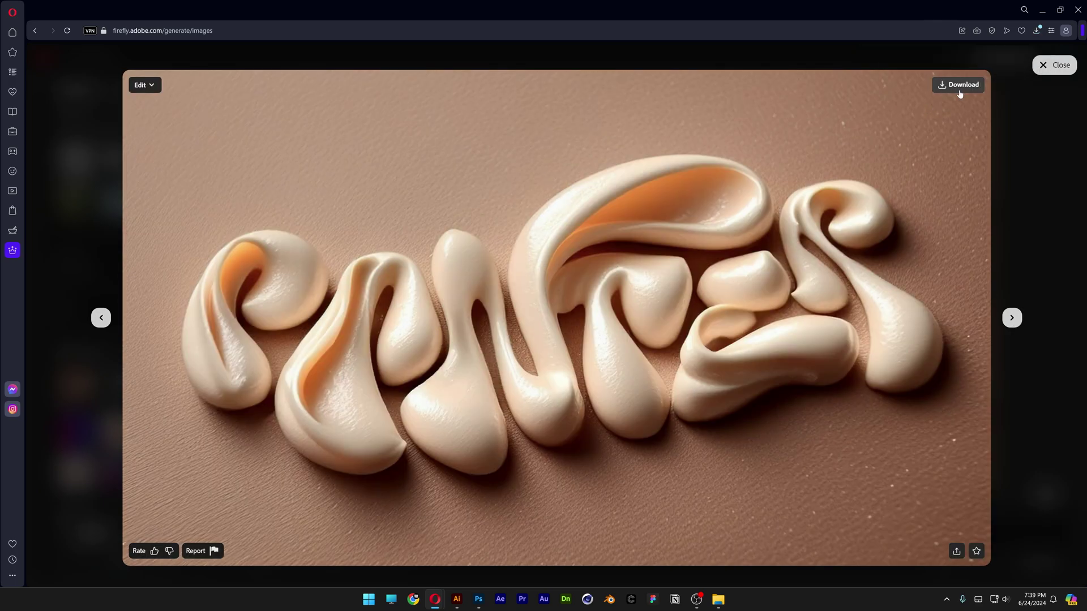
left_click(959, 91)
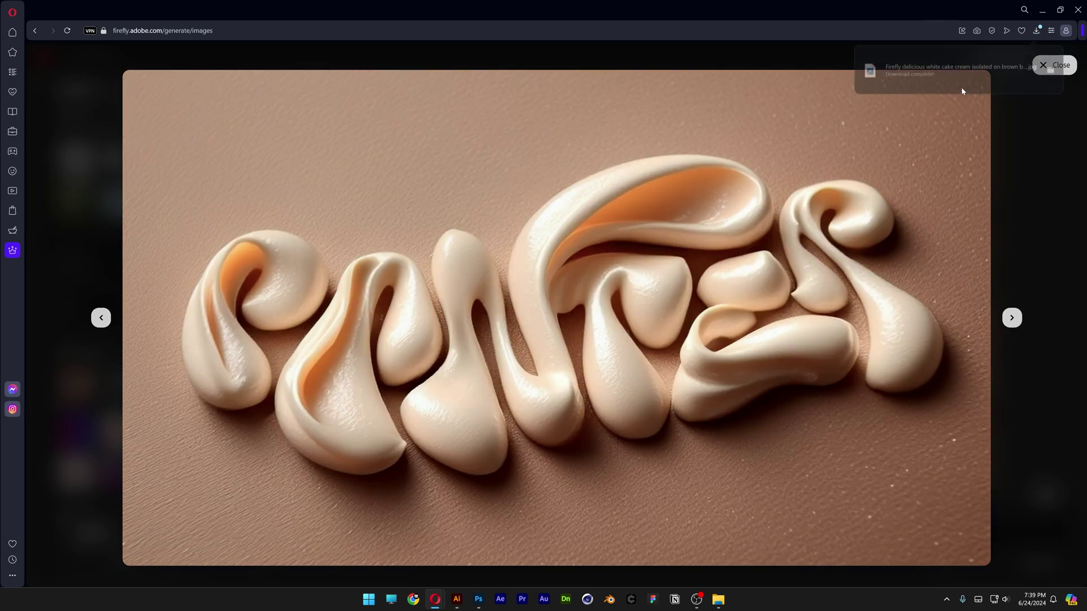
left_click(1027, 164)
Step: Regenerate the cream lettering with the same settings and view the second image enlarged
left_click(1056, 570)
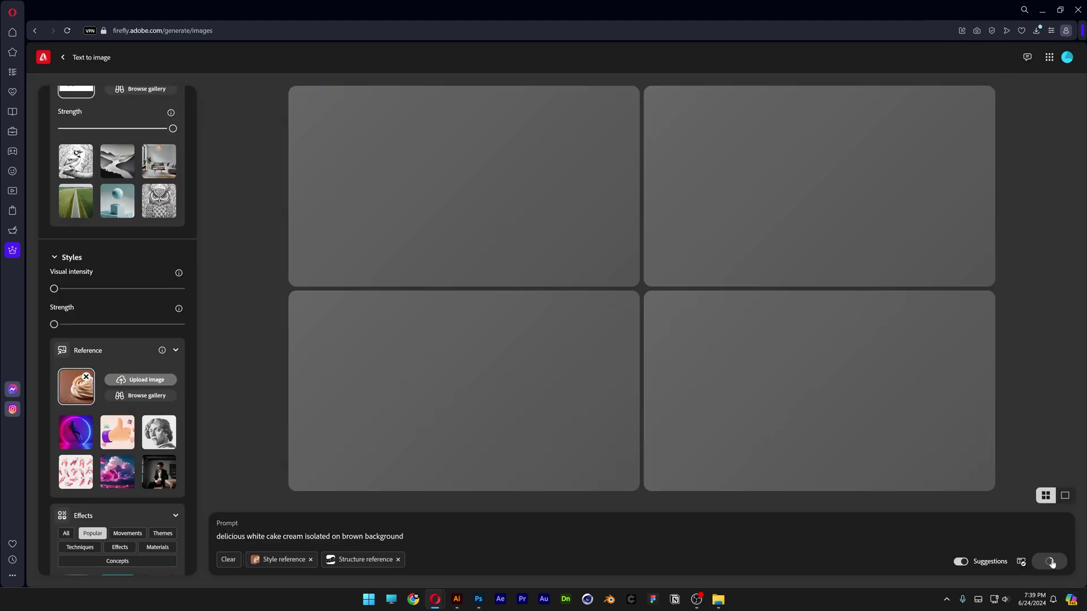
left_click(800, 155)
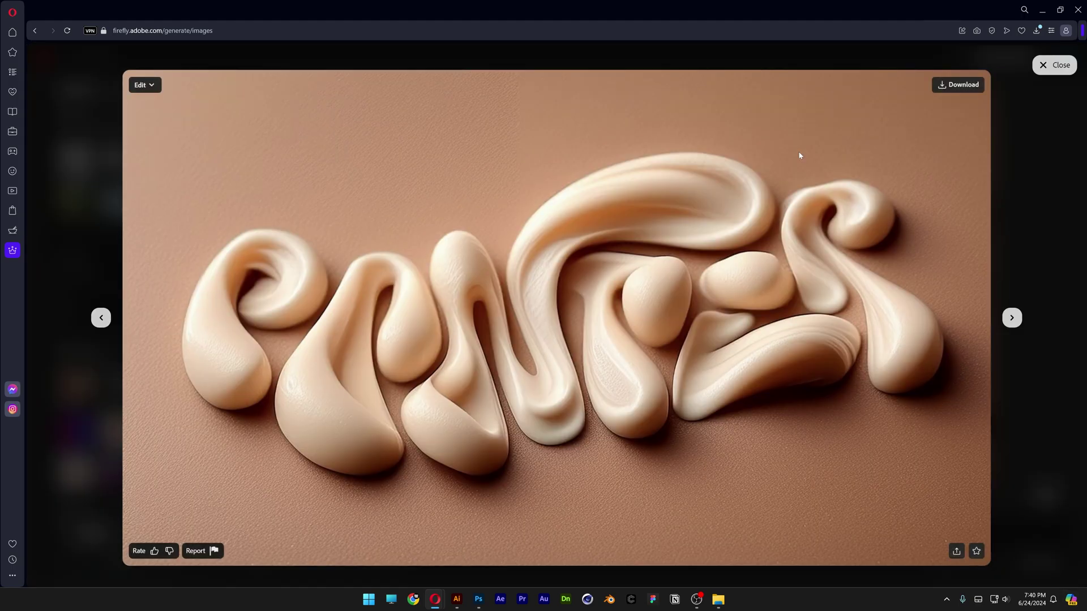
left_click(1035, 158)
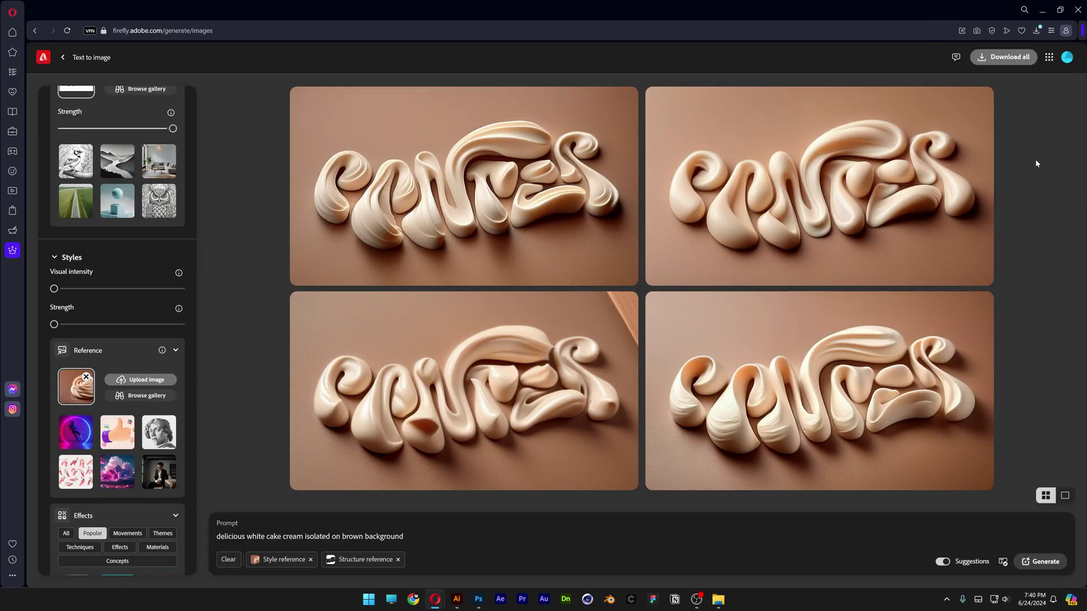
Step: Regenerate the cream lettering twice, first with the style strength at its midpoint and again at its maximum
left_click(116, 325)
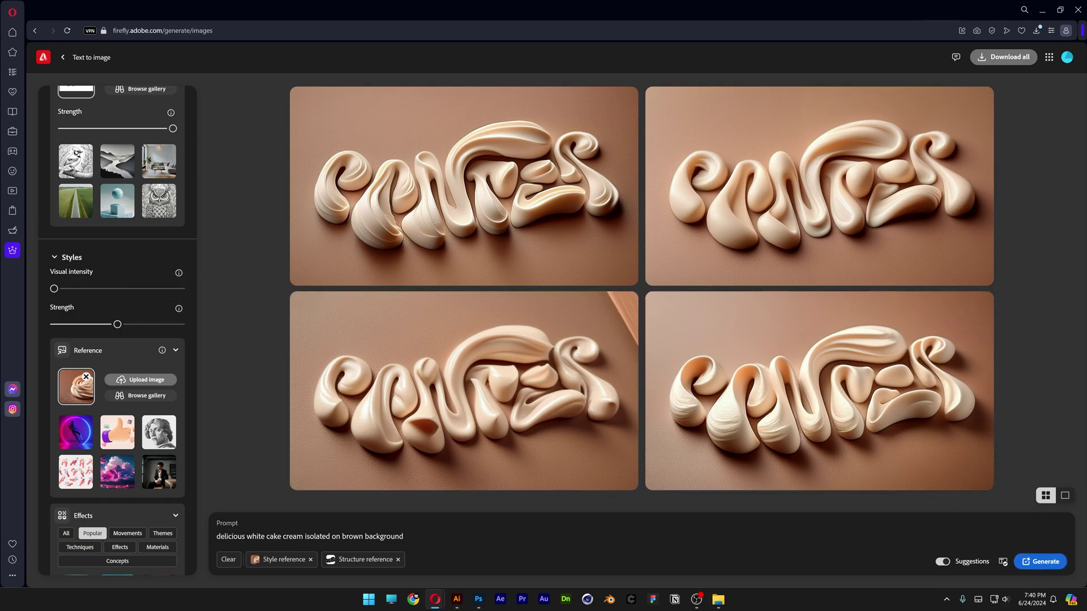
left_click(1043, 561)
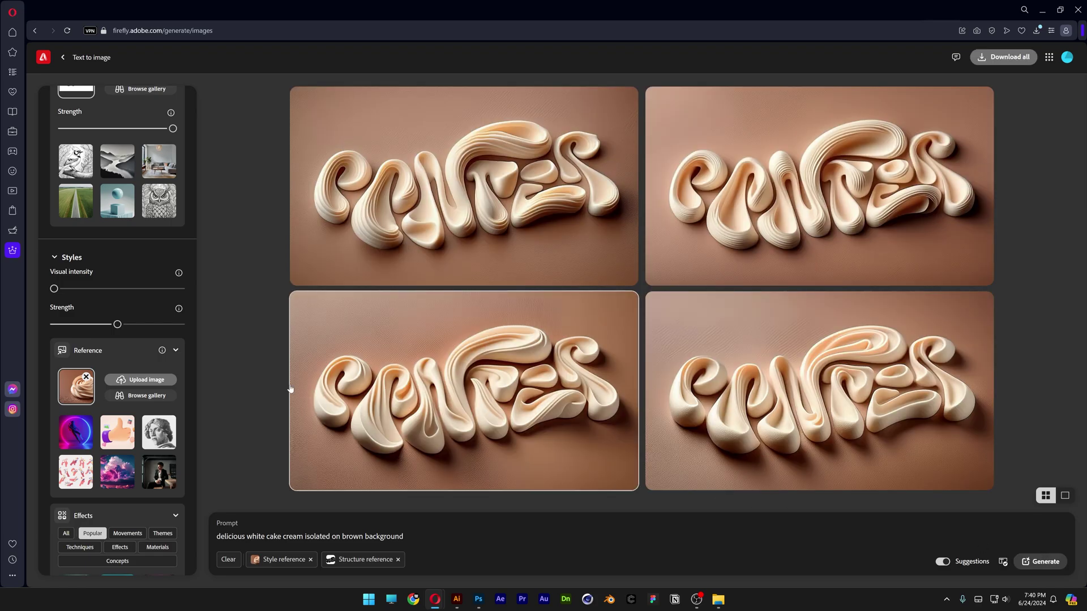
left_click_drag(117, 325, 299, 330)
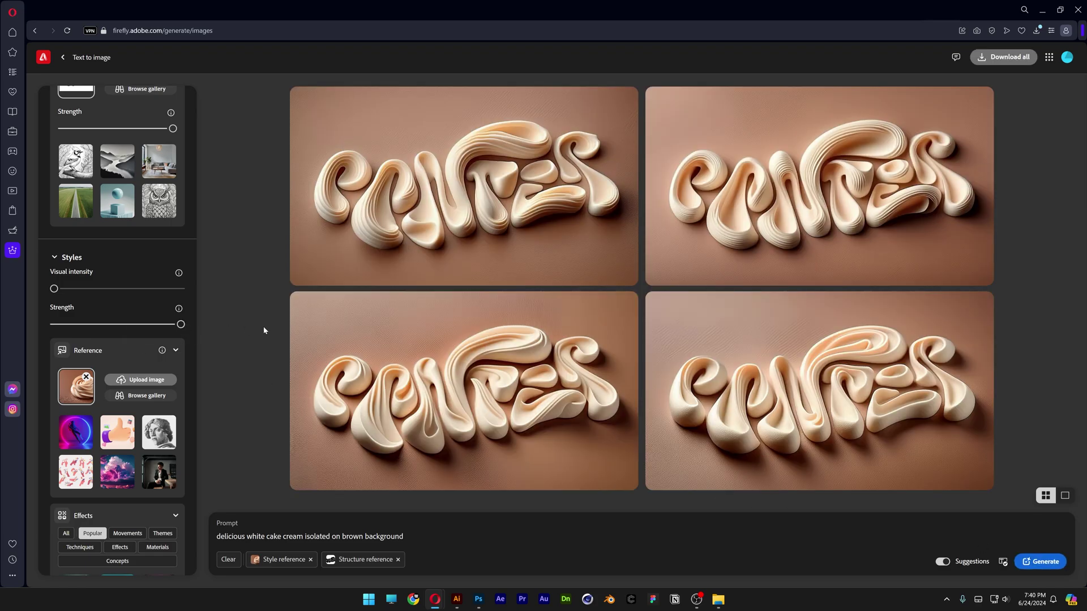
left_click(1043, 562)
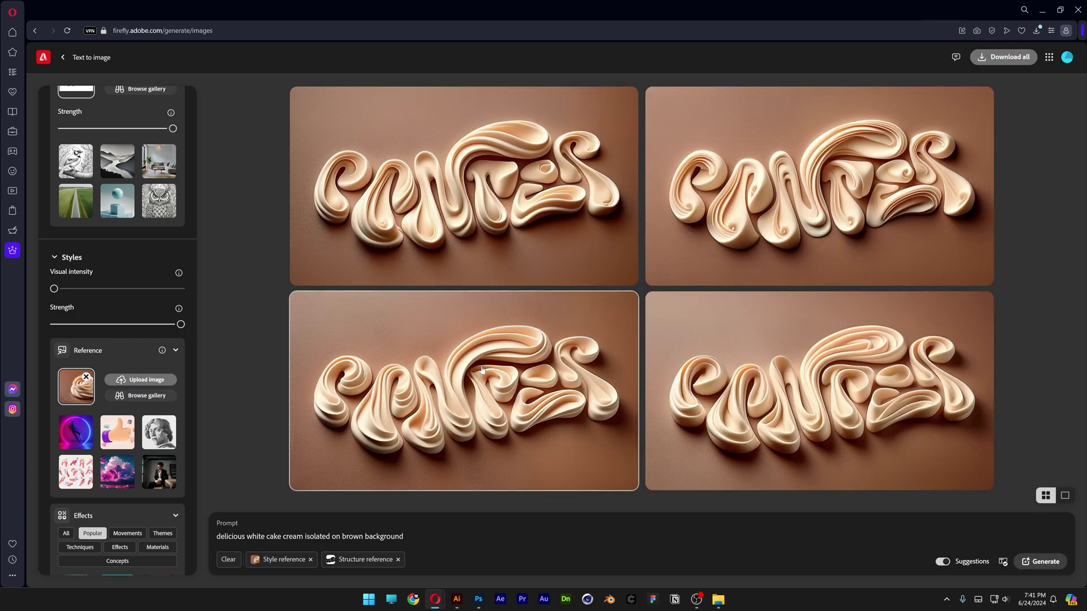
Step: Check the third cream image, set the visual intensity to its midpoint and regenerate the lettering
left_click(465, 397)
left_click(89, 394)
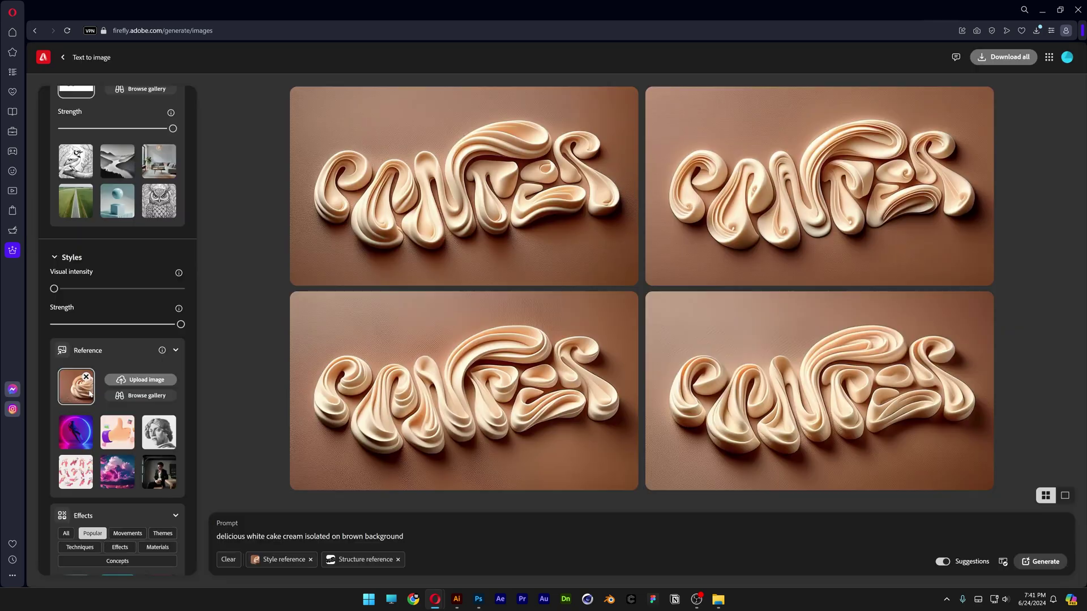
left_click(116, 289)
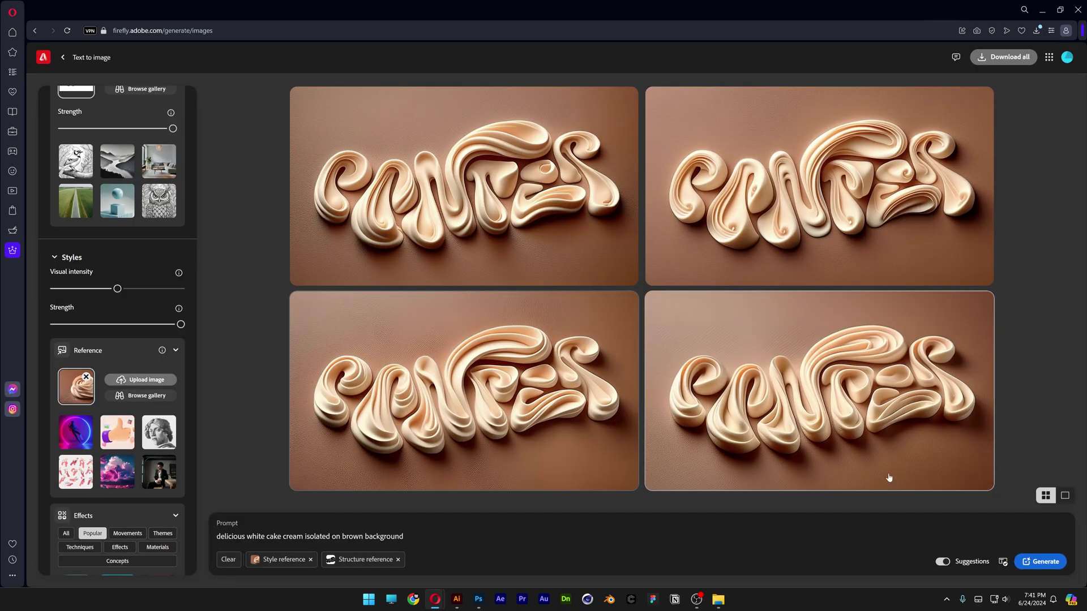
left_click(1040, 561)
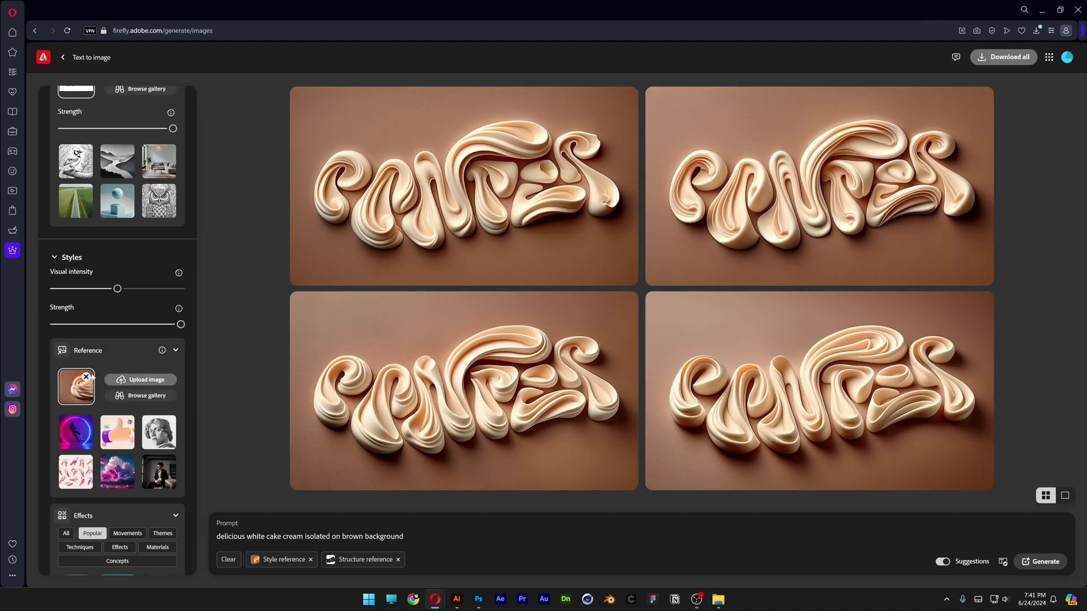
Step: Replace the style reference with the white cream swirl image, set the style strength to minimum and generate the lettering
left_click(86, 377)
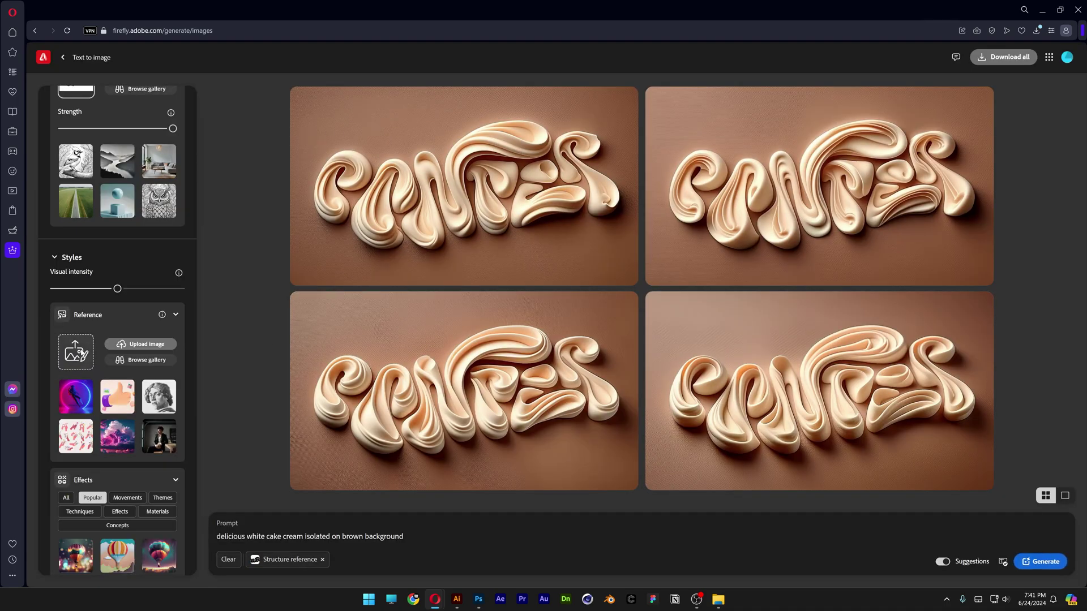
left_click(82, 353)
left_click(384, 120)
left_click(596, 393)
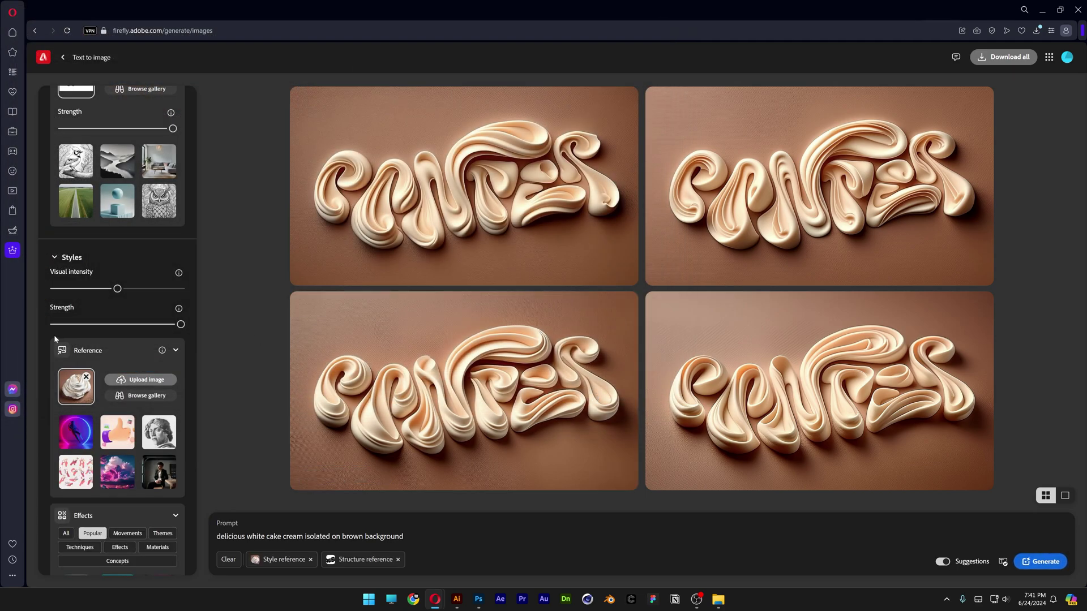
left_click(1044, 562)
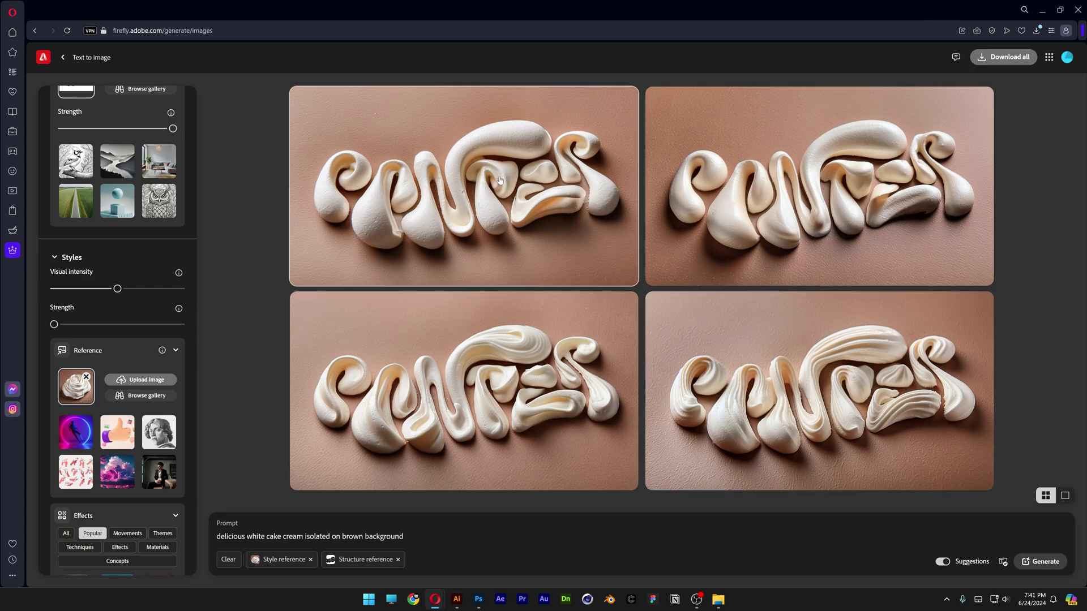
Step: Compare the white cream lettering variations at enlarged size and download the one with ridged strokes and a small peaked dollop
left_click(464, 187)
key("Right")
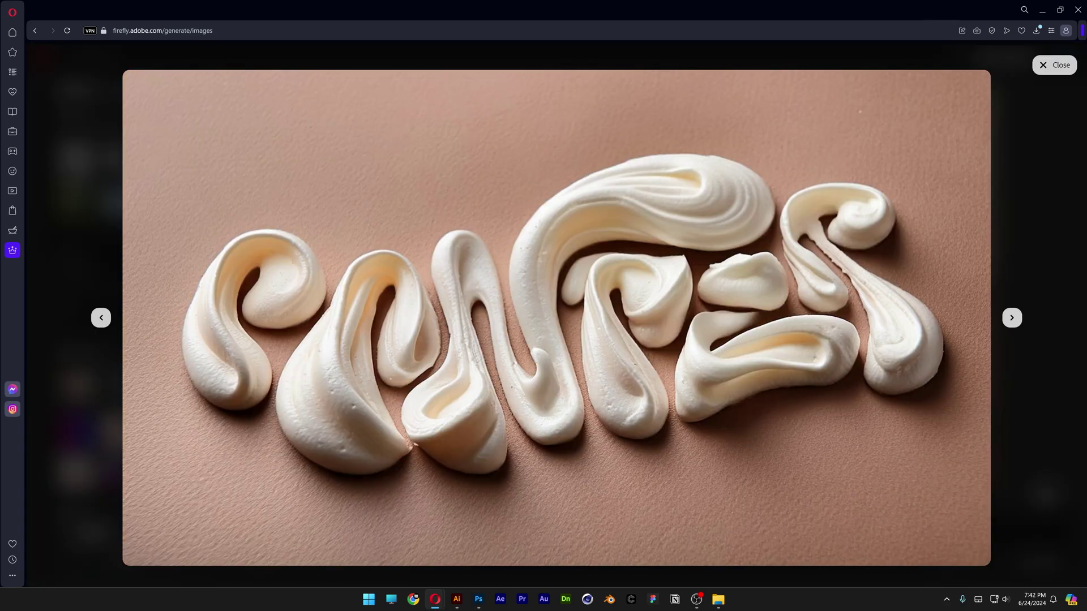
key("Right")
key("Right")
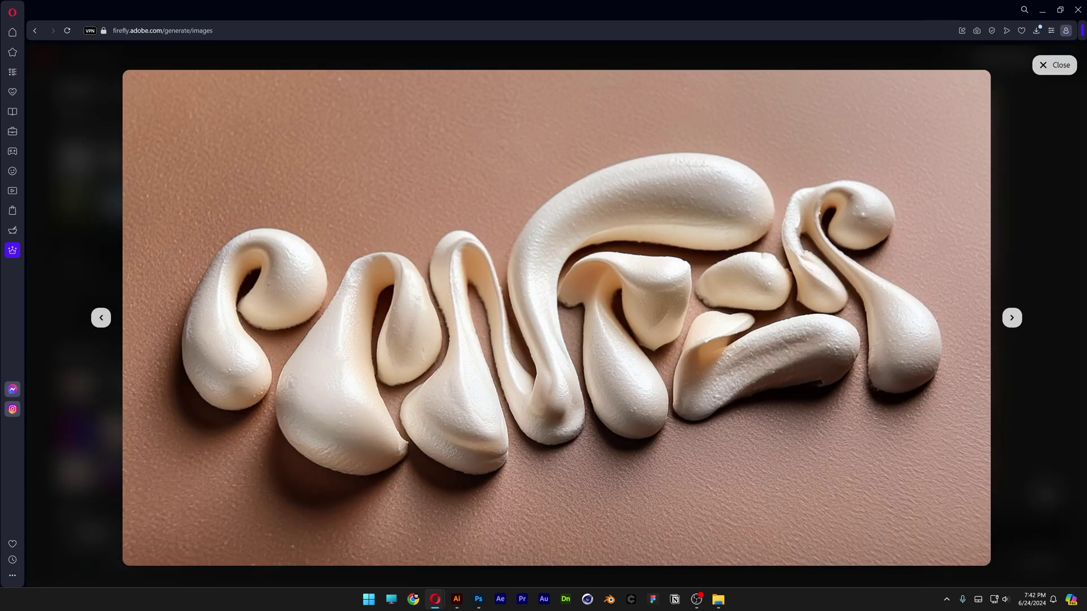
key("Right")
key("Right")
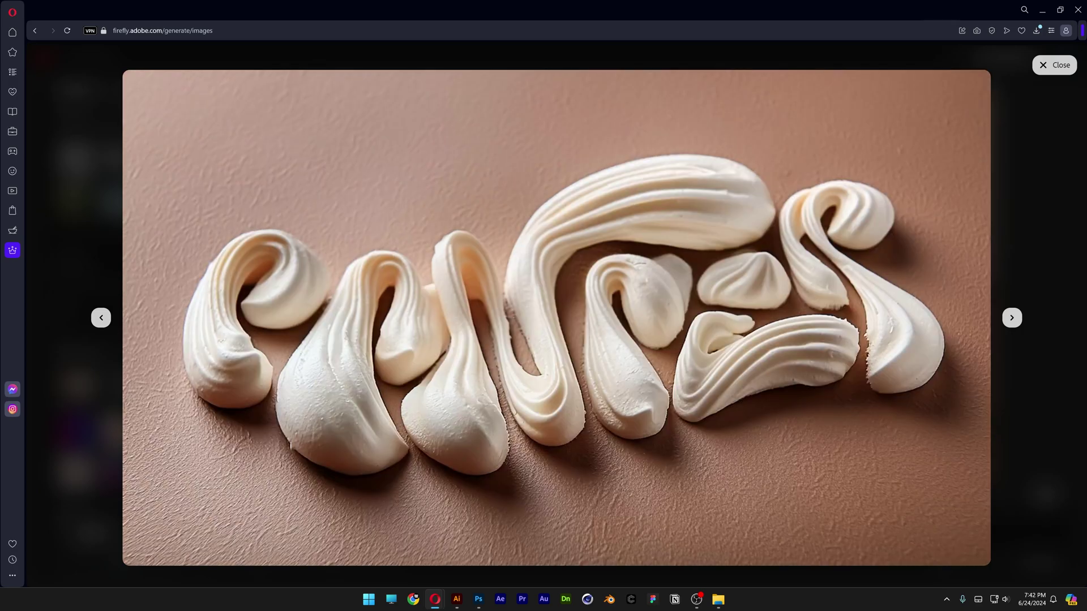
left_click(967, 84)
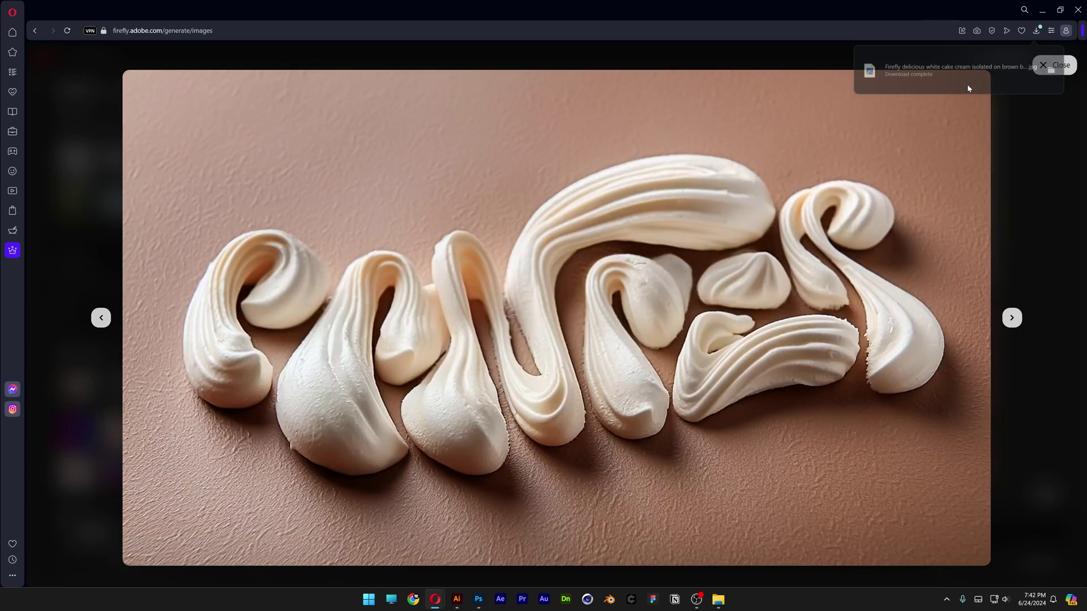
key("Right")
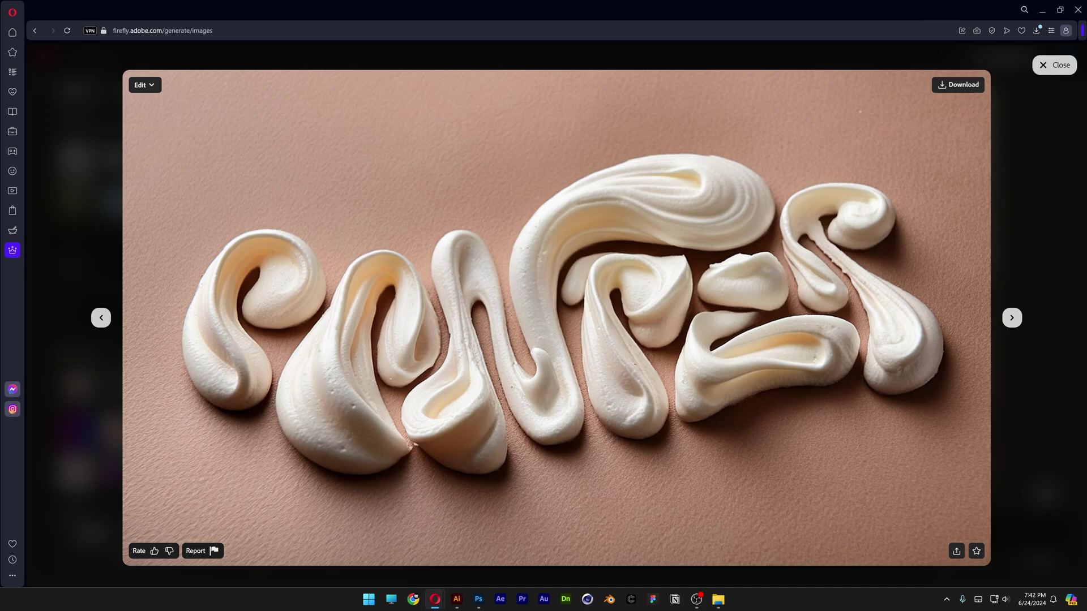
key("Escape")
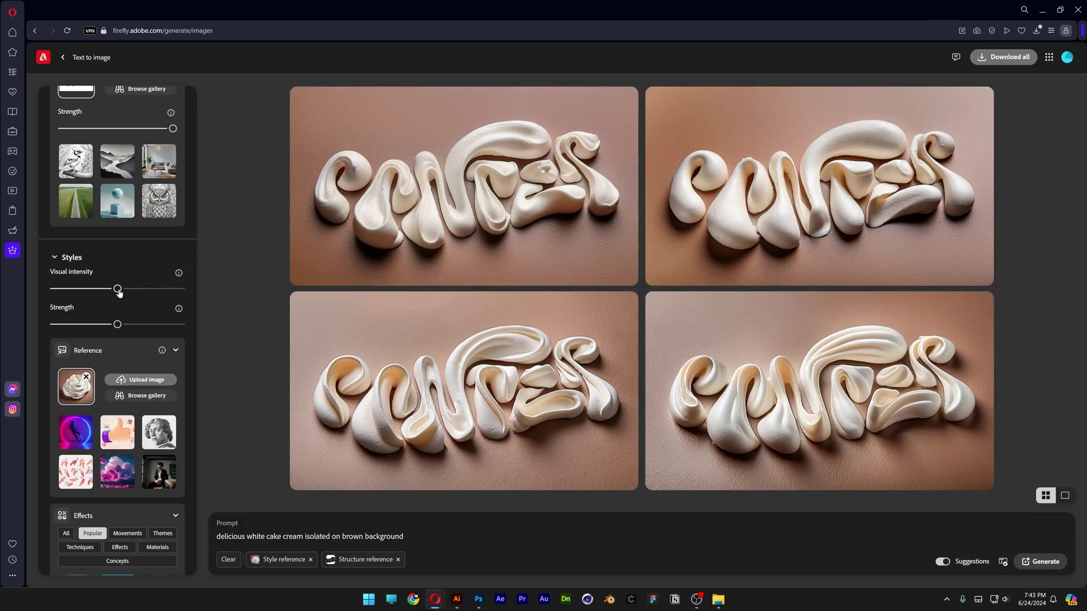
Step: Raise the visual intensity to about three quarters and choose the blue Acrylic and oil painting from the reference gallery as style
left_click_drag(117, 289, 149, 290)
left_click(529, 389)
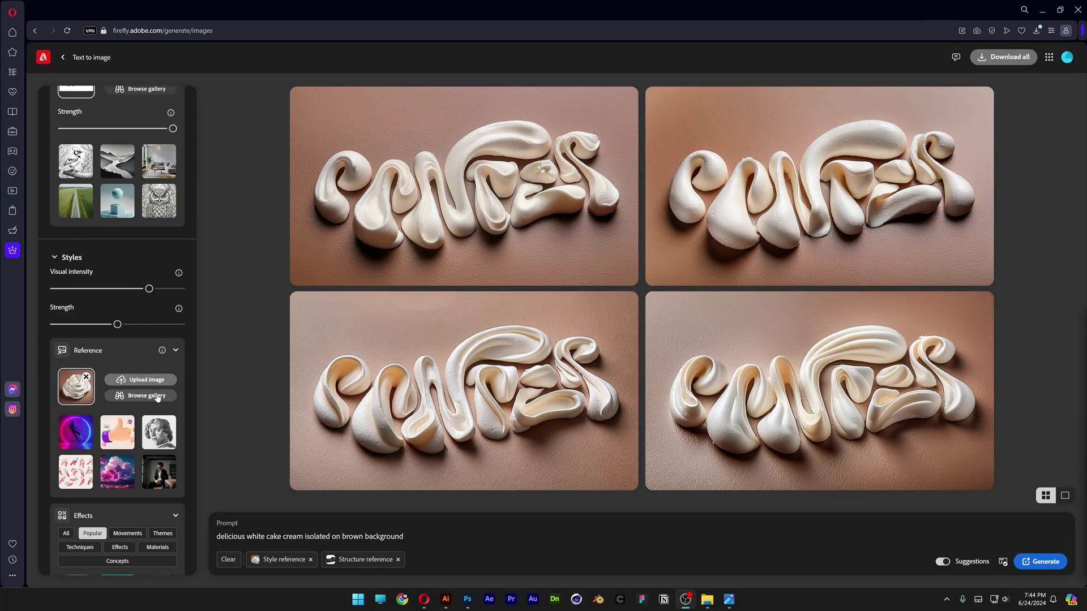
left_click(144, 395)
scroll(119, 352, "down", 3)
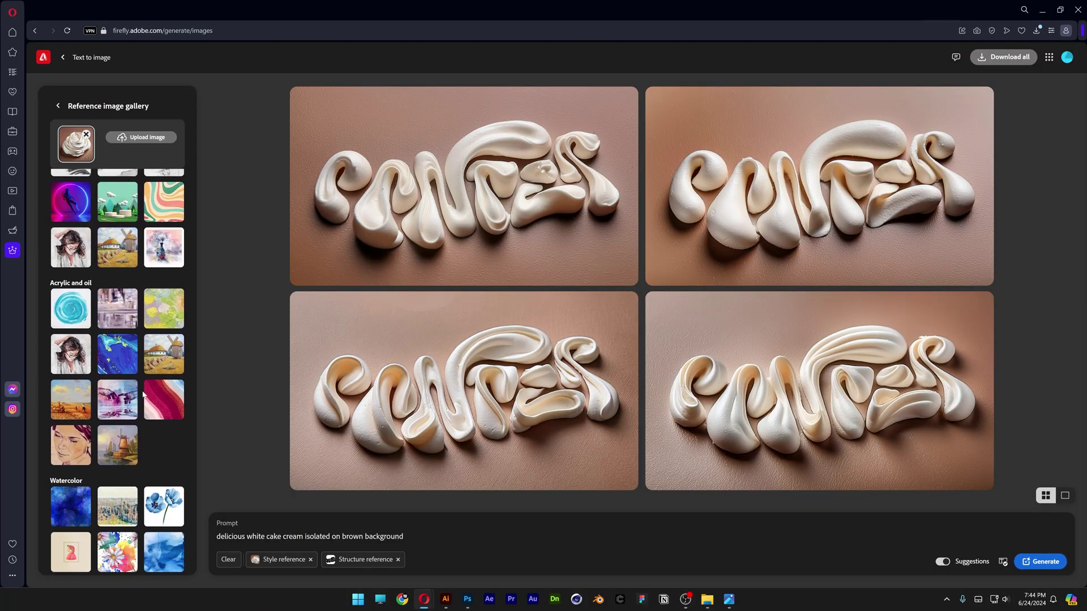
left_click(119, 352)
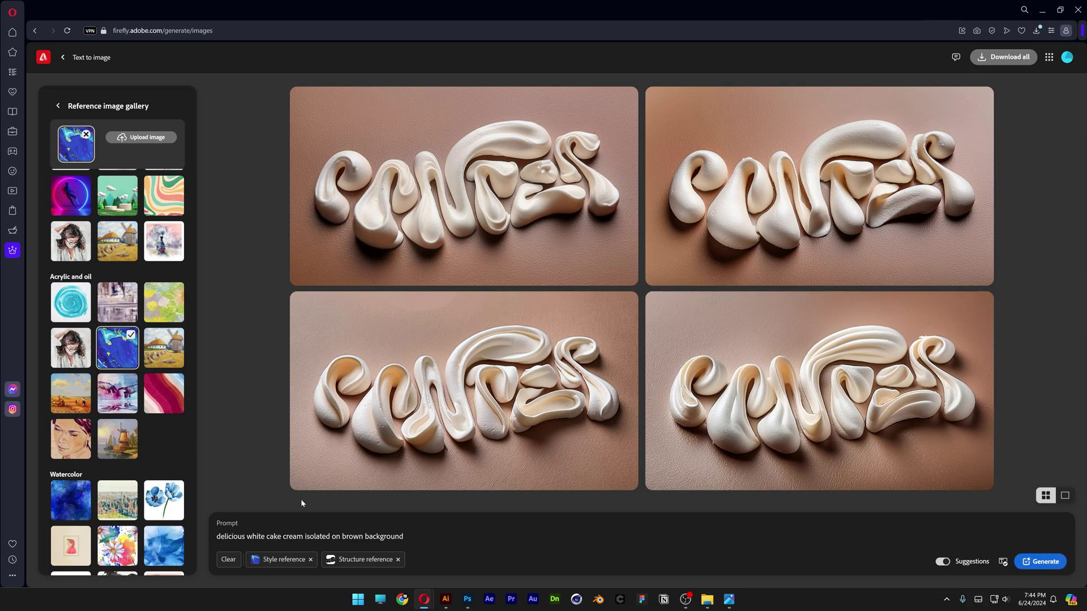
Step: Replace the prompt with "blue acrylic painting" and generate the lettering images
left_click_drag(405, 537, 153, 525)
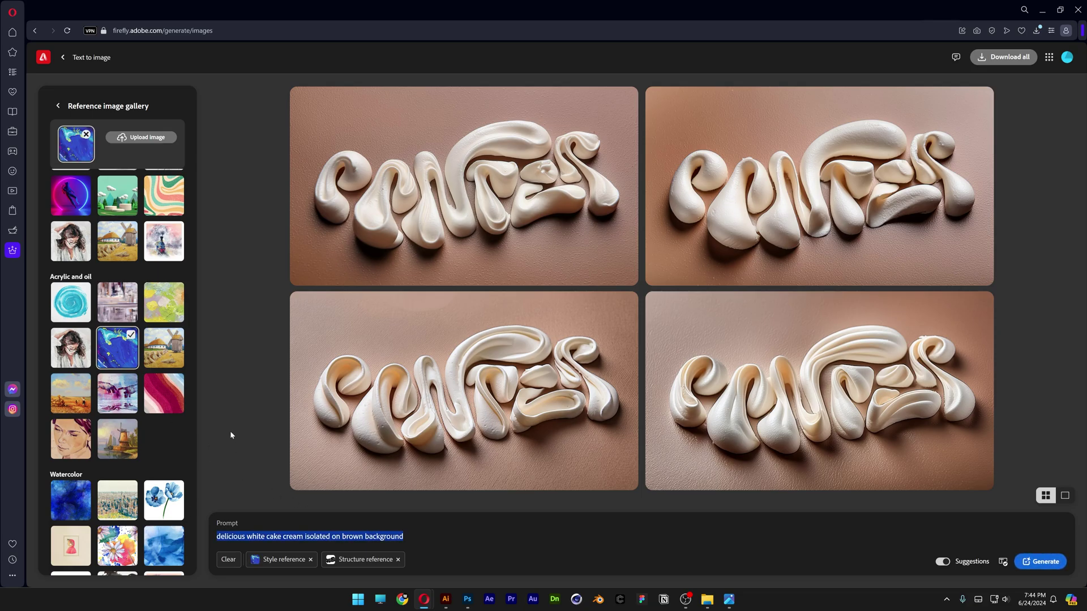
type("blue acril")
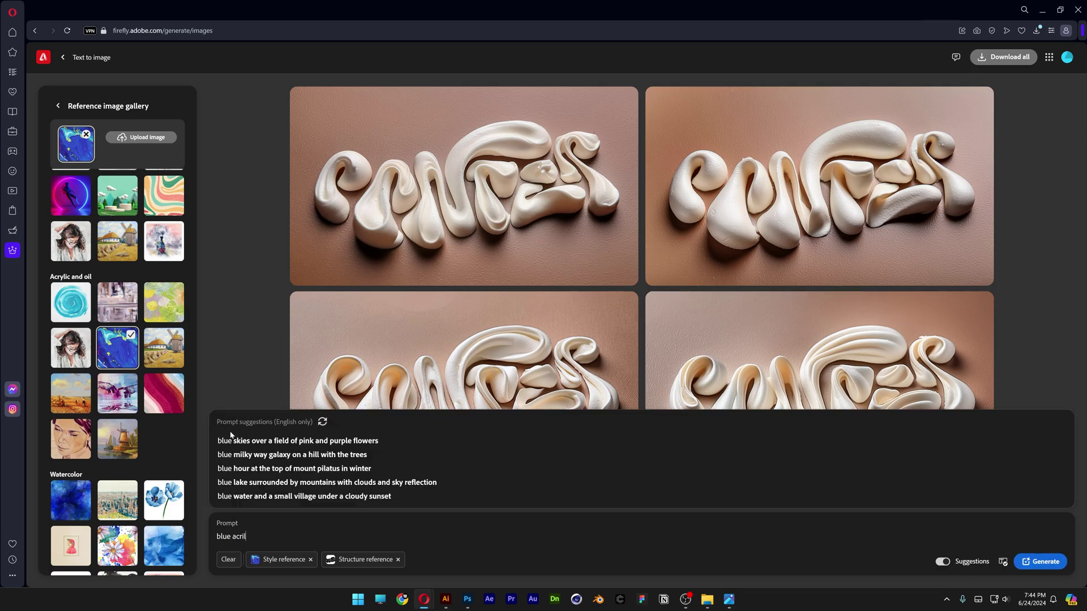
key("BackSpace")
key("BackSpace")
type("ylic painting")
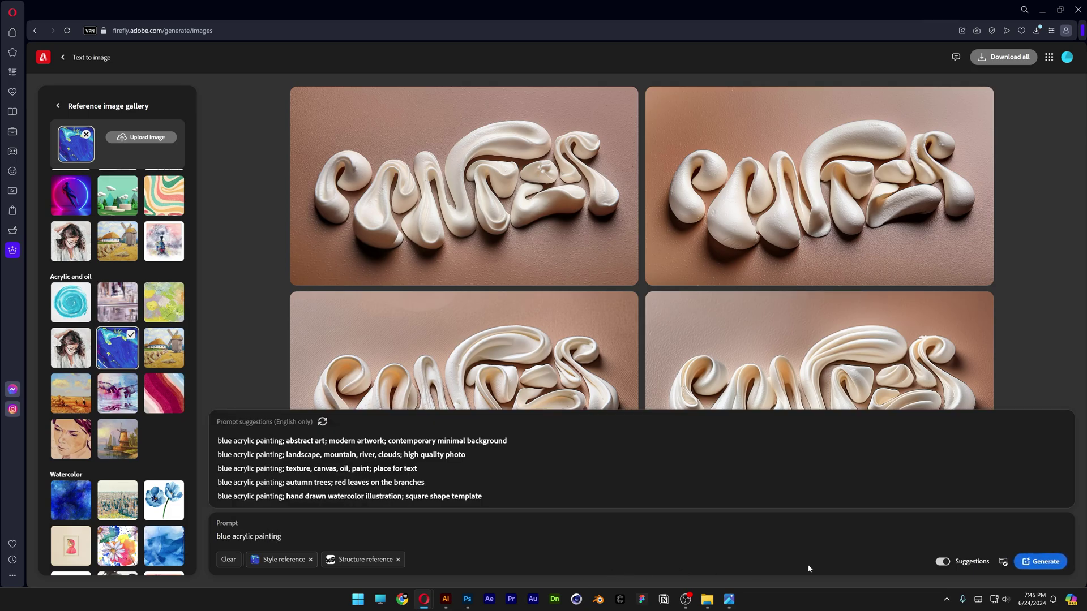
left_click(1044, 561)
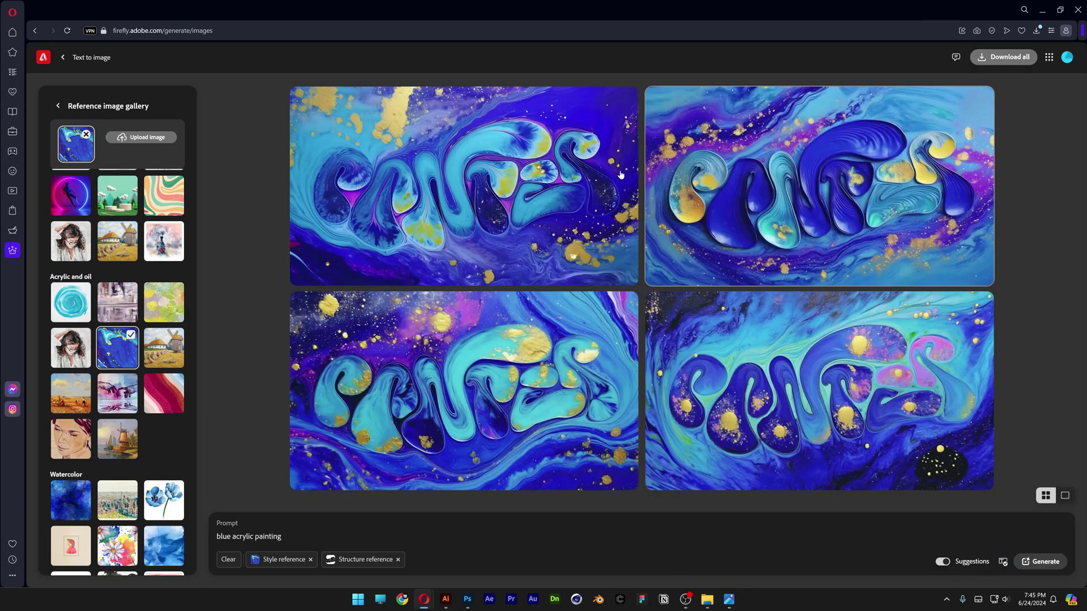
Step: View the blue acrylic lettering variations at enlarged size and return to the results grid
left_click(939, 449)
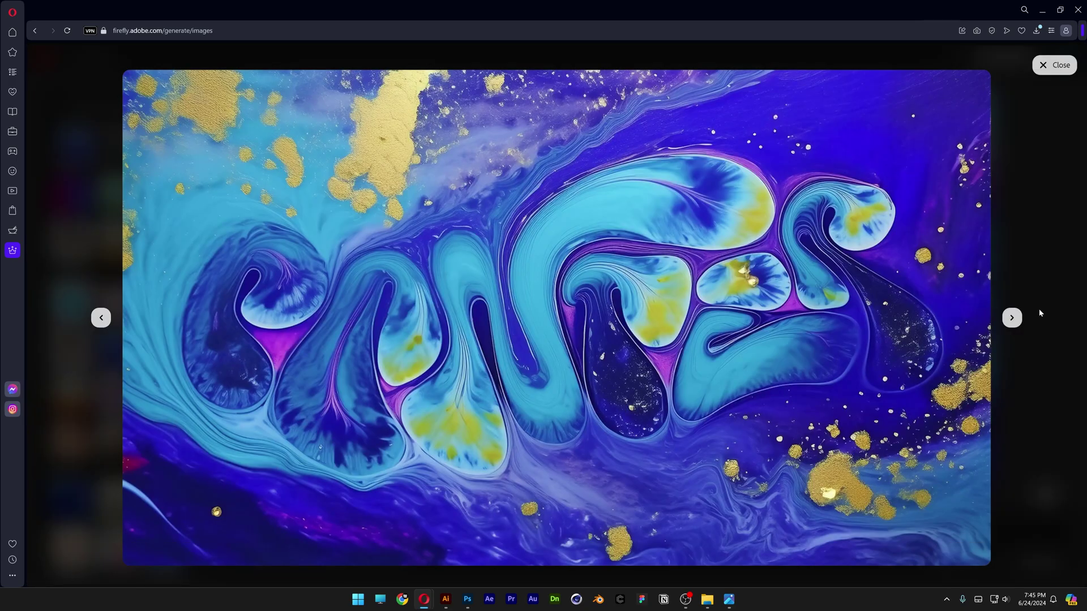
left_click(1012, 317)
left_click(1021, 240)
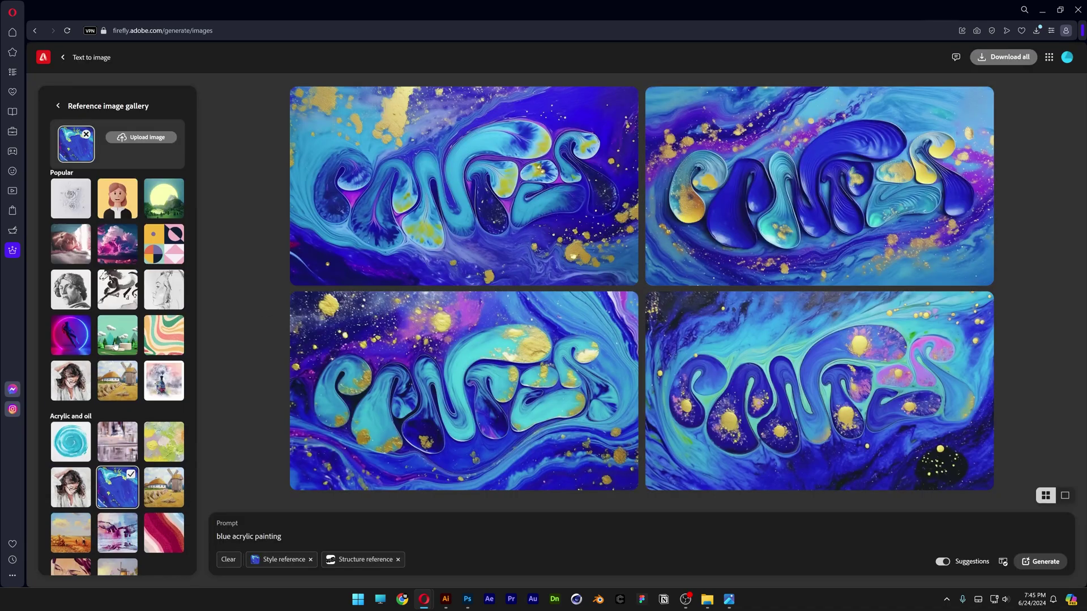
Step: Lower the visual intensity to near its minimum, set the style strength to minimum and regenerate the acrylic lettering
left_click(57, 106)
scroll(151, 351, "down", 3)
scroll(142, 368, "down", 1)
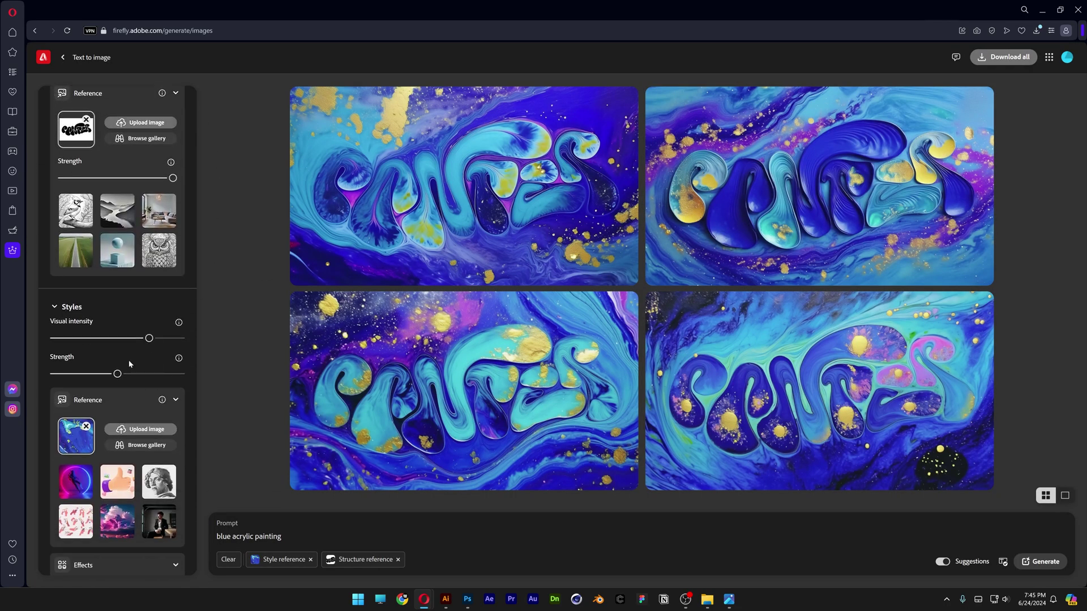
left_click(83, 338)
left_click(67, 375)
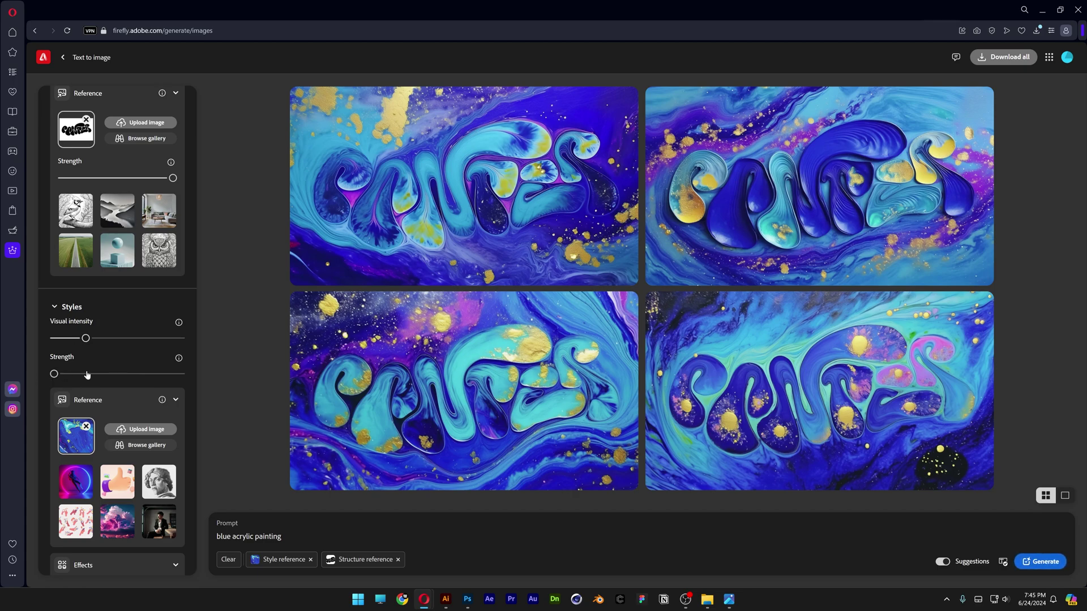
left_click_drag(84, 339, 71, 339)
left_click(1041, 562)
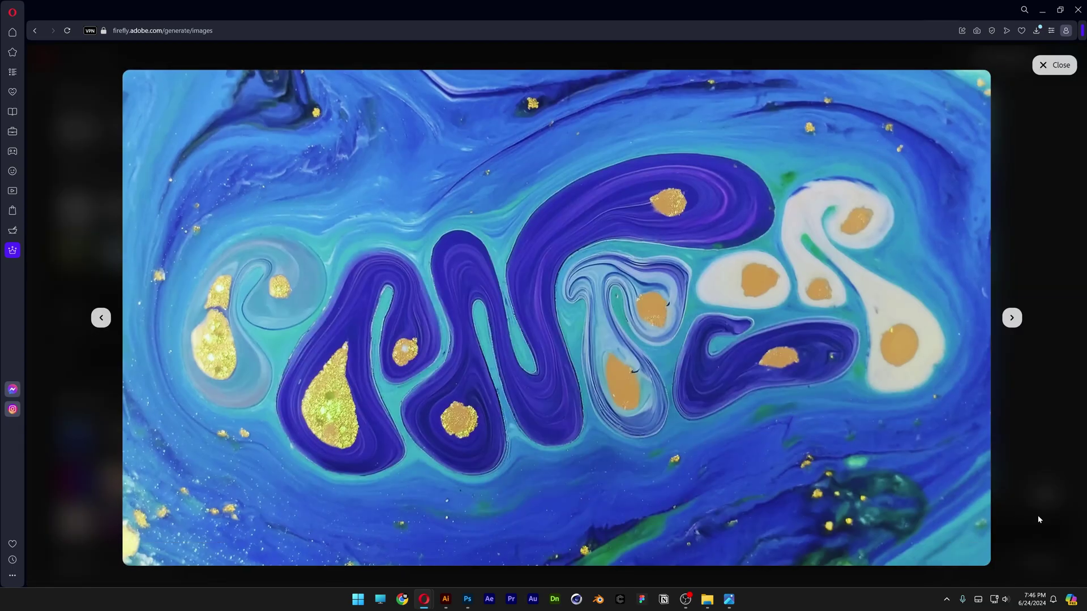
Step: Compare the regenerated low-intensity acrylic lettering images at enlarged size
key("Right")
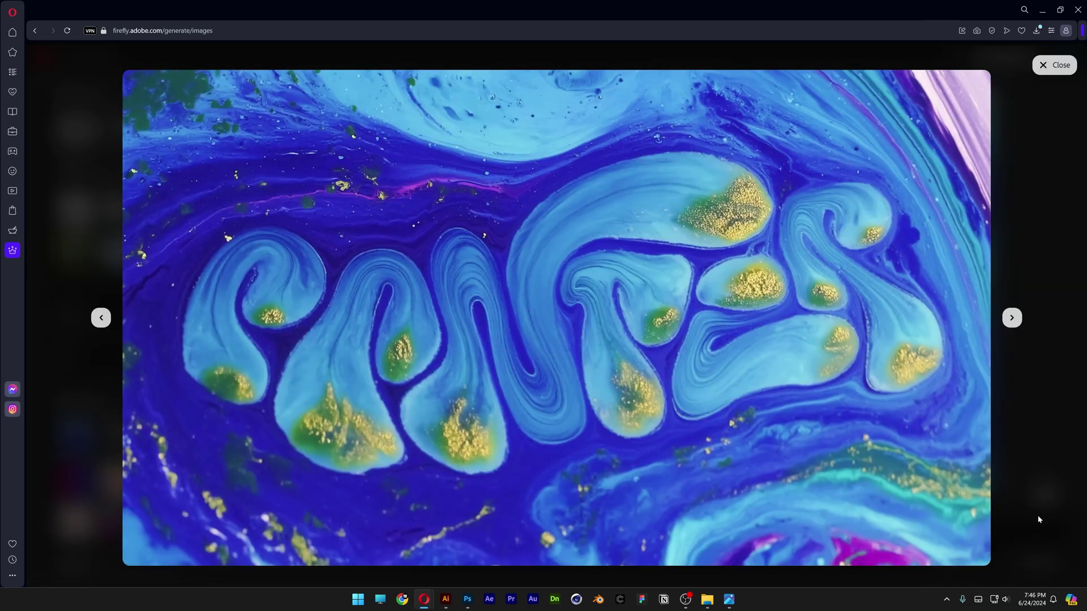
key("Right")
key("Escape")
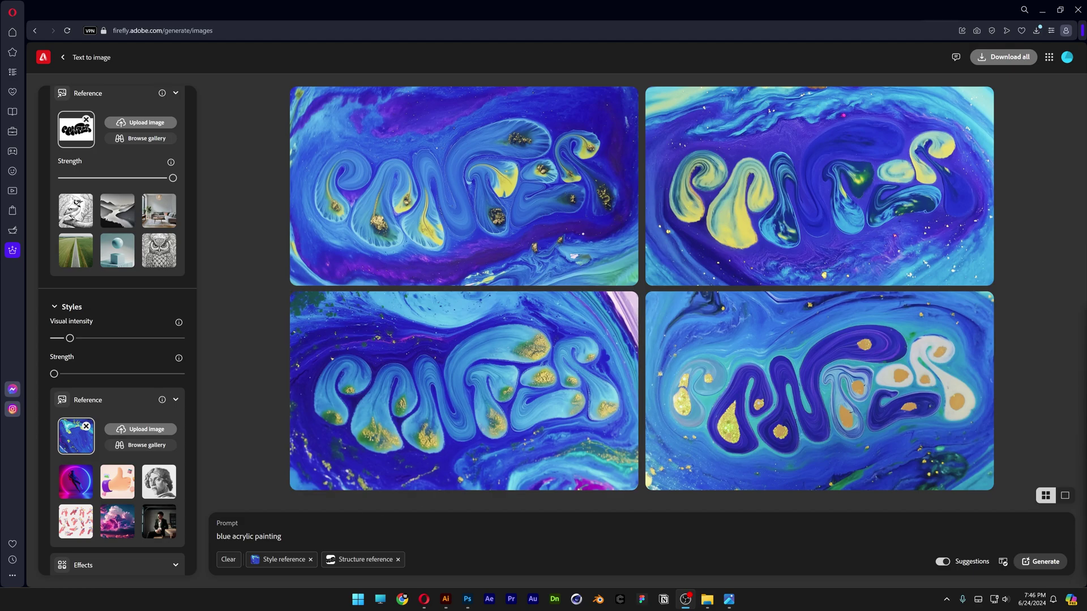
Step: Change the prompt to "blue acrylic brush painting, isolated on paper background" and generate the lettering images
type("brush")
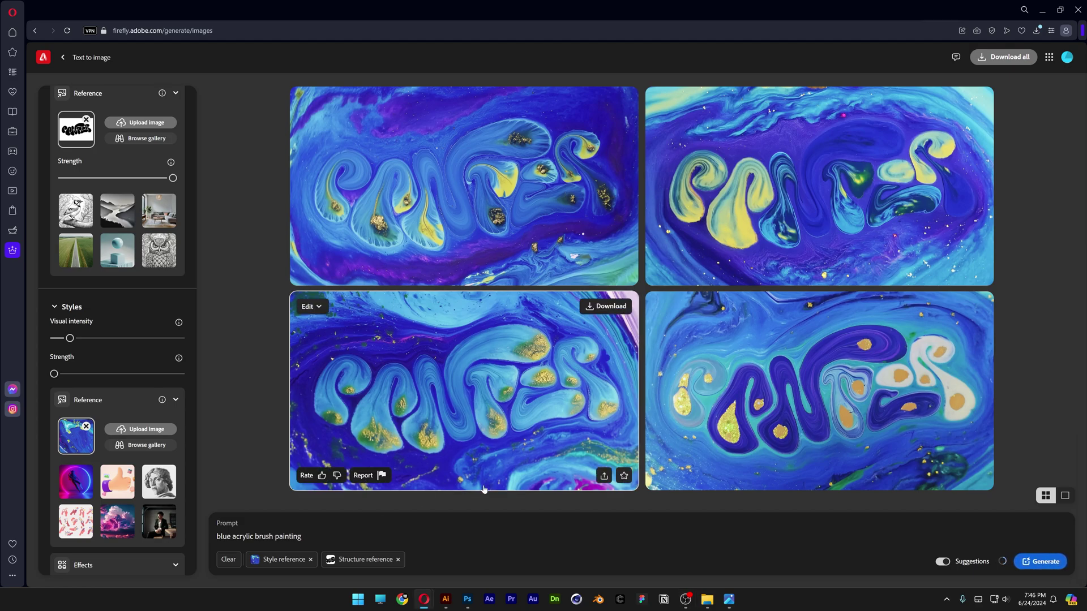
left_click(402, 521)
type(", isolate")
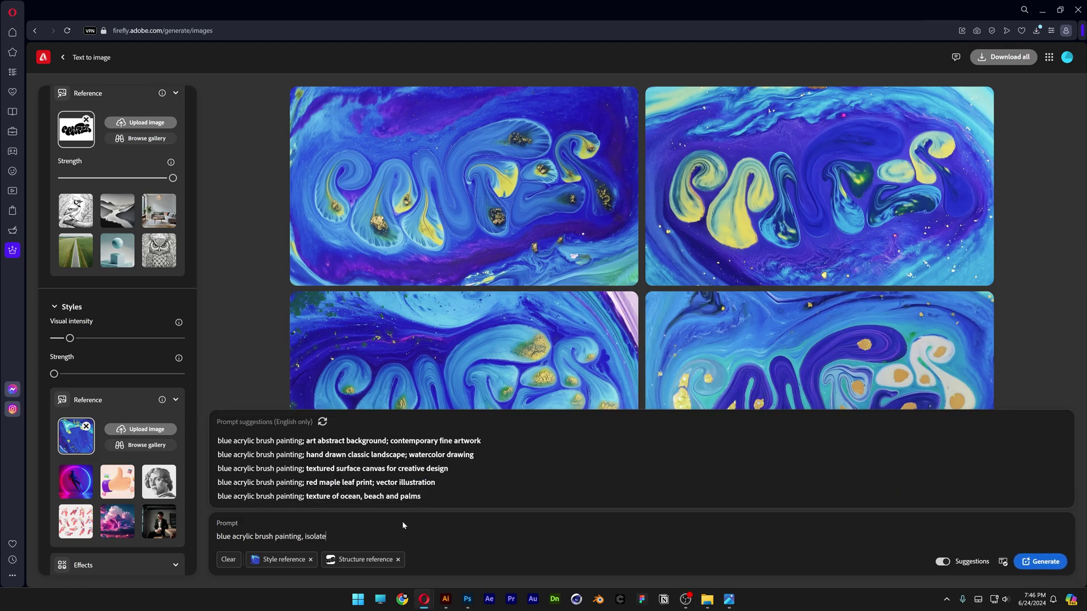
type("d on paper back")
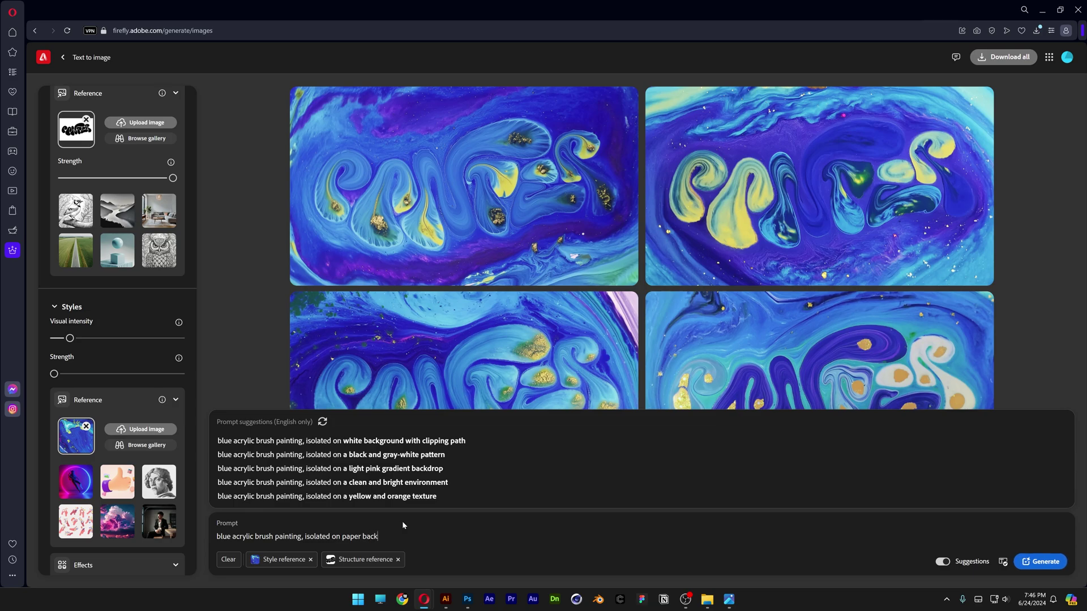
type("ground")
key("Return")
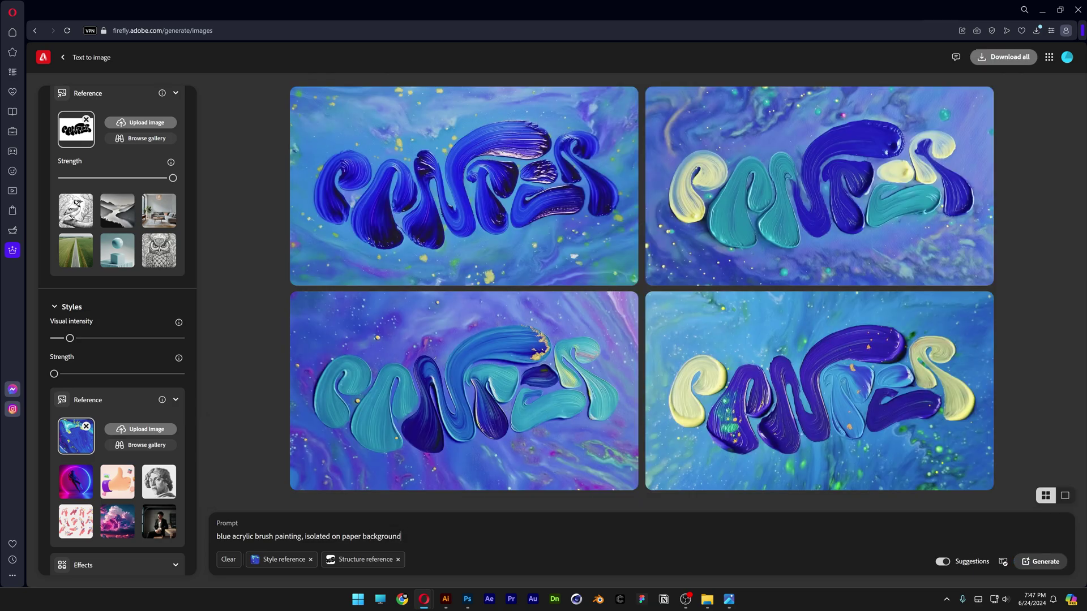
Step: Insert "white" before "paper background" in the prompt and regenerate the brush-painted lettering
key("ctrl+Left")
key("ctrl+Left")
type("white")
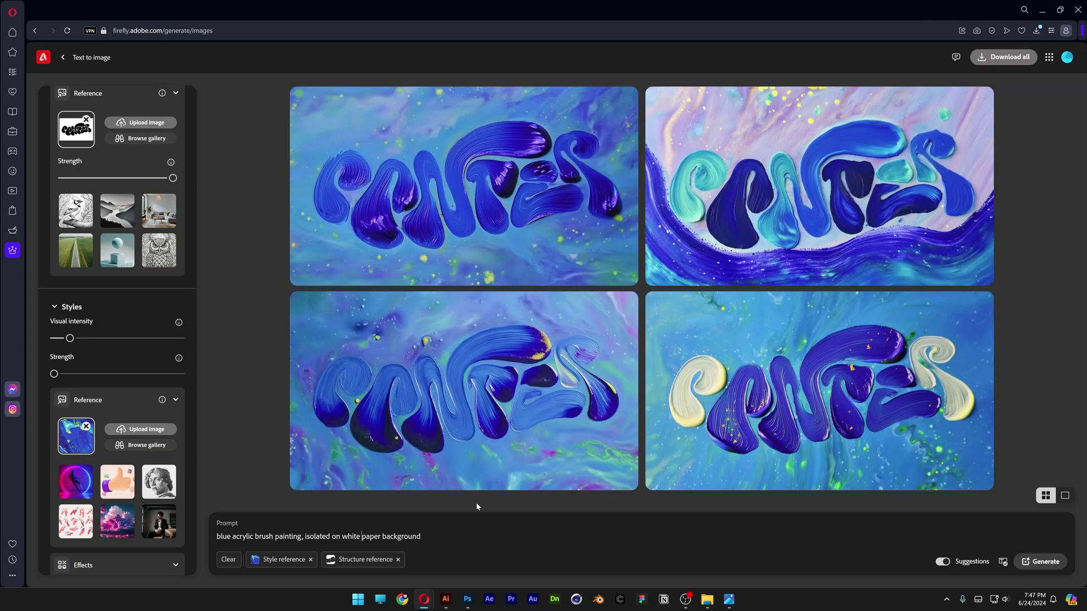
Step: Inspect the generated blue acrylic lettering images on the marbled, gold-flecked backgrounds
left_click(811, 391)
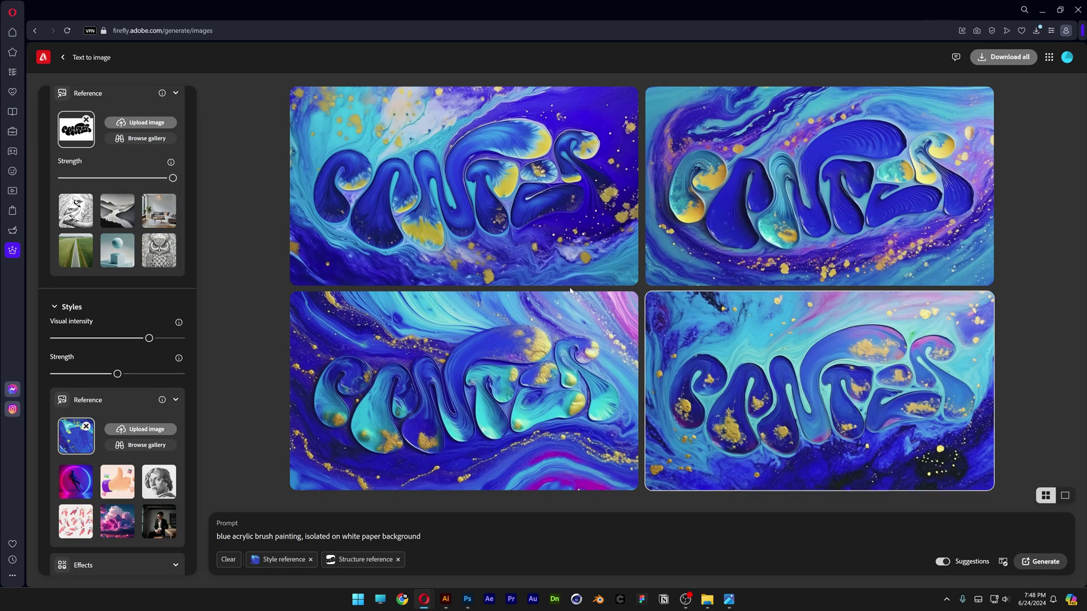
left_click(518, 202)
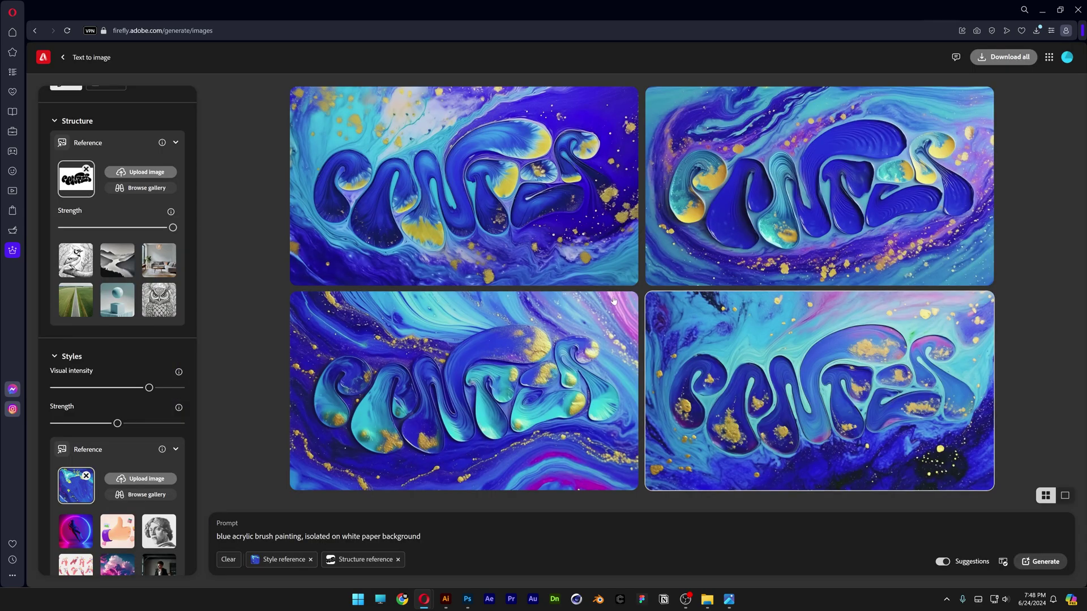
Step: Browse the style effects in the Movements, Themes, Materials, Effects and Concepts categories
scroll(136, 308, "down", 3)
scroll(138, 310, "down", 3)
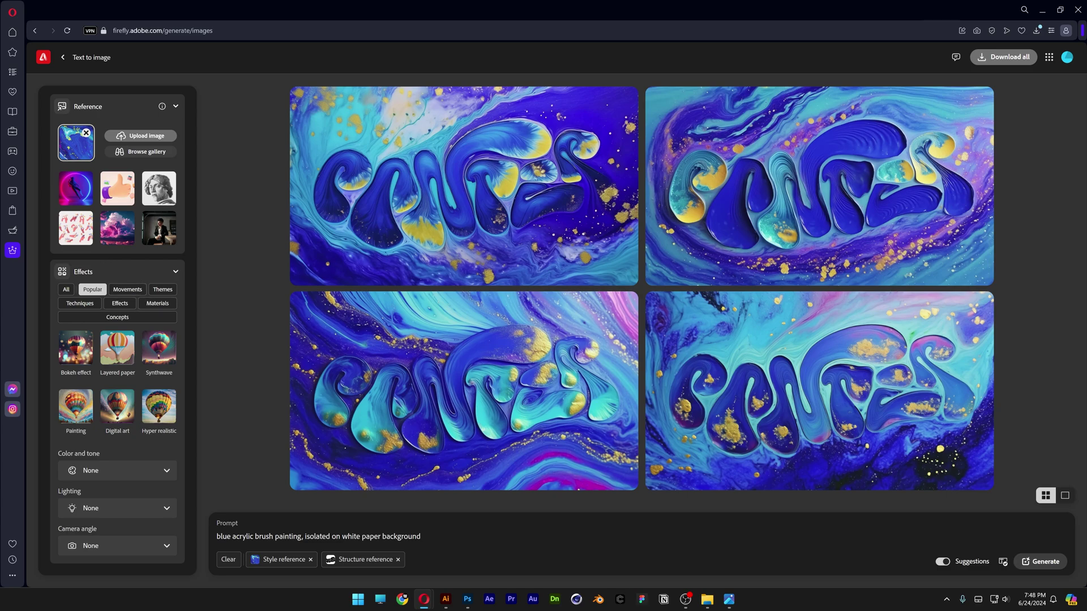
left_click(131, 290)
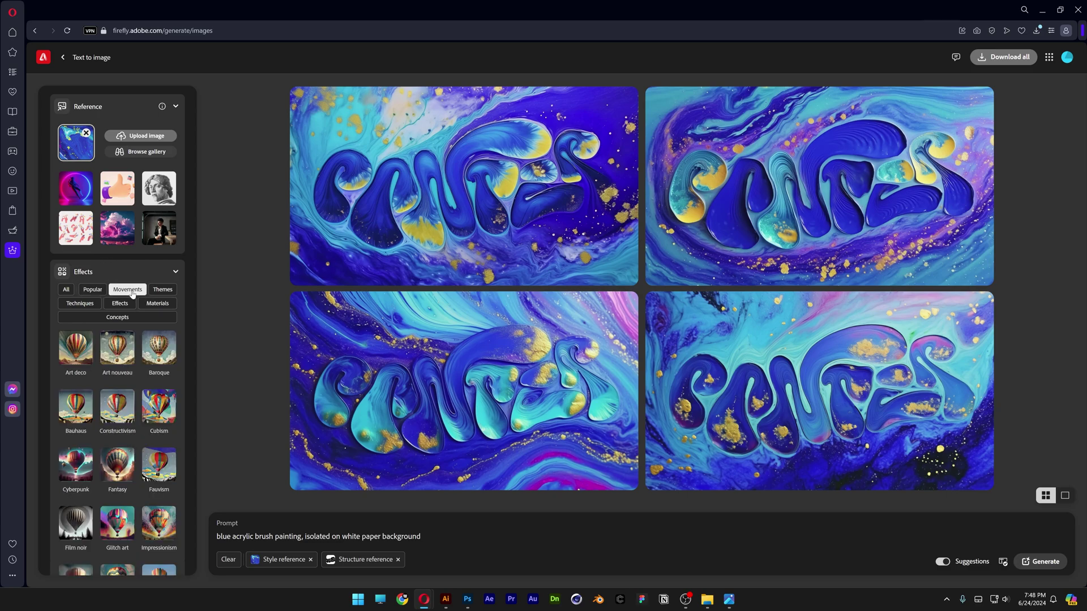
left_click(163, 289)
left_click(157, 304)
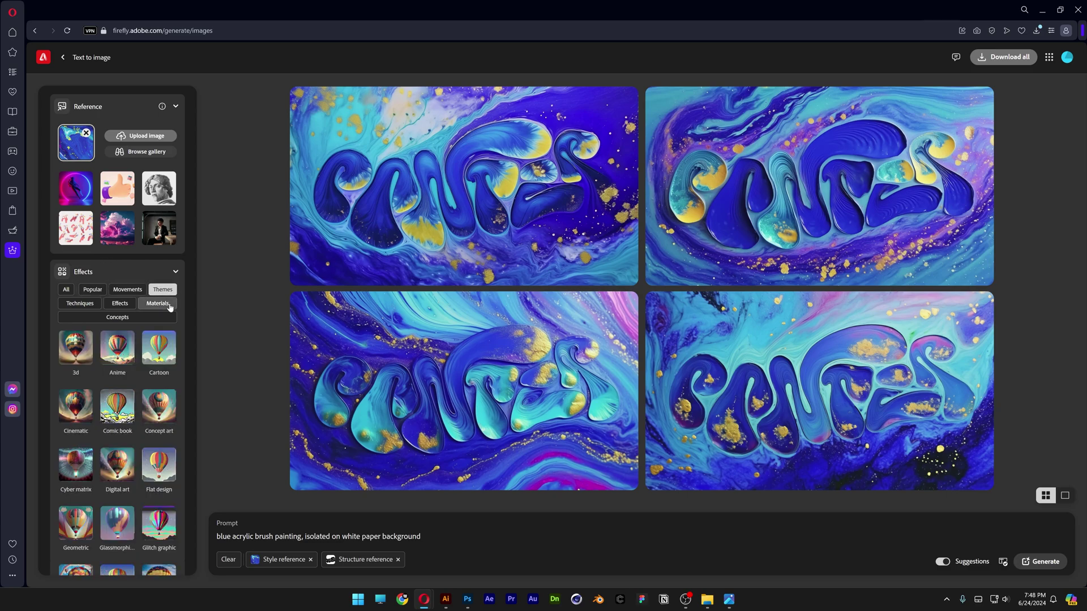
left_click(124, 305)
left_click(107, 318)
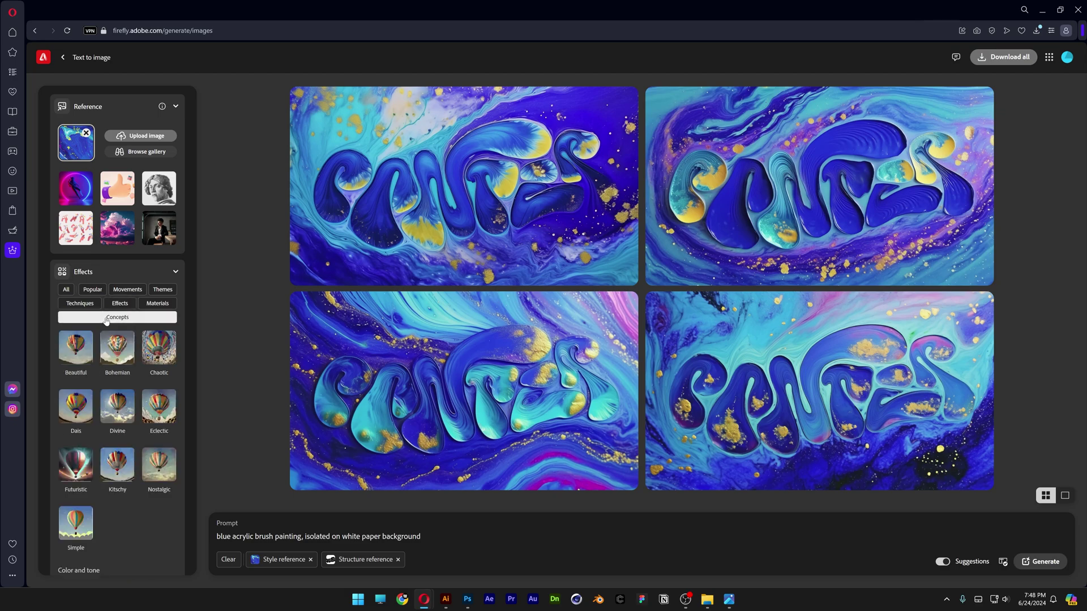
scroll(108, 320, "down", 2)
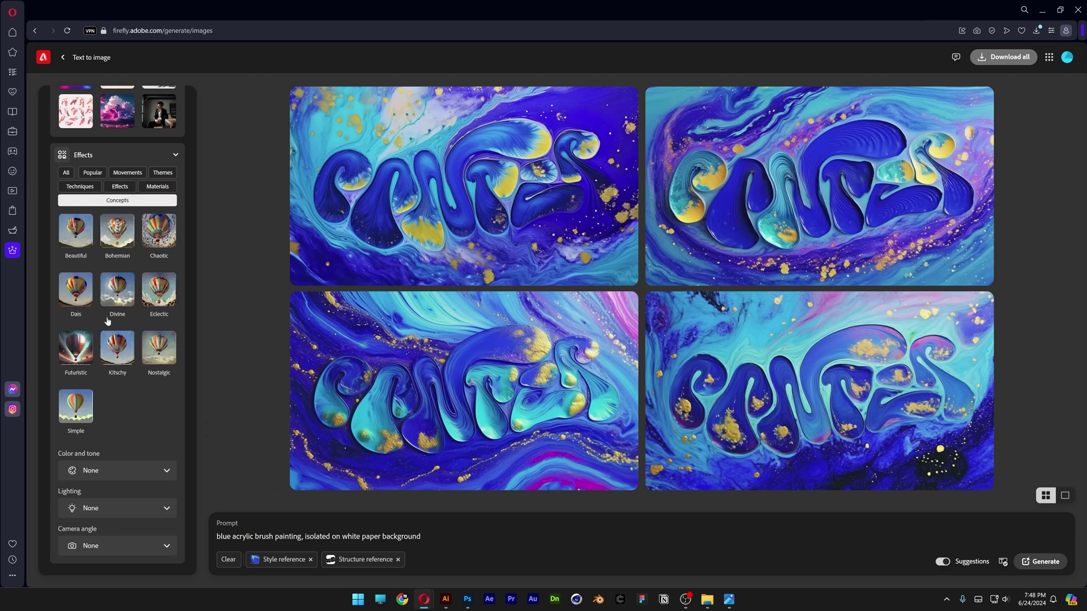
Step: Review the available color and tone, lighting and camera angle options, leaving each set to None
left_click(106, 471)
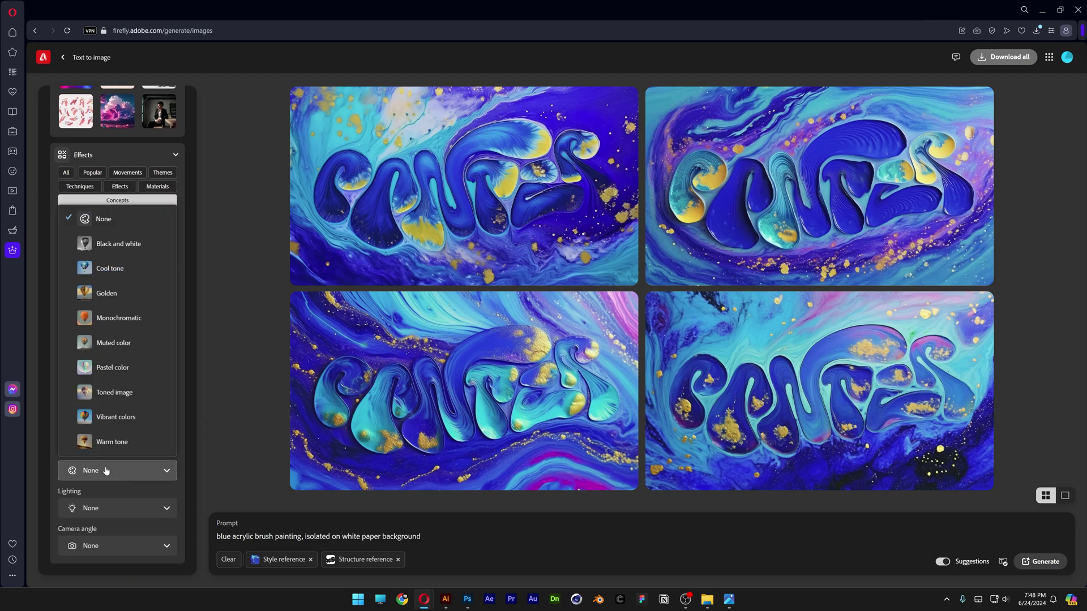
left_click(95, 512)
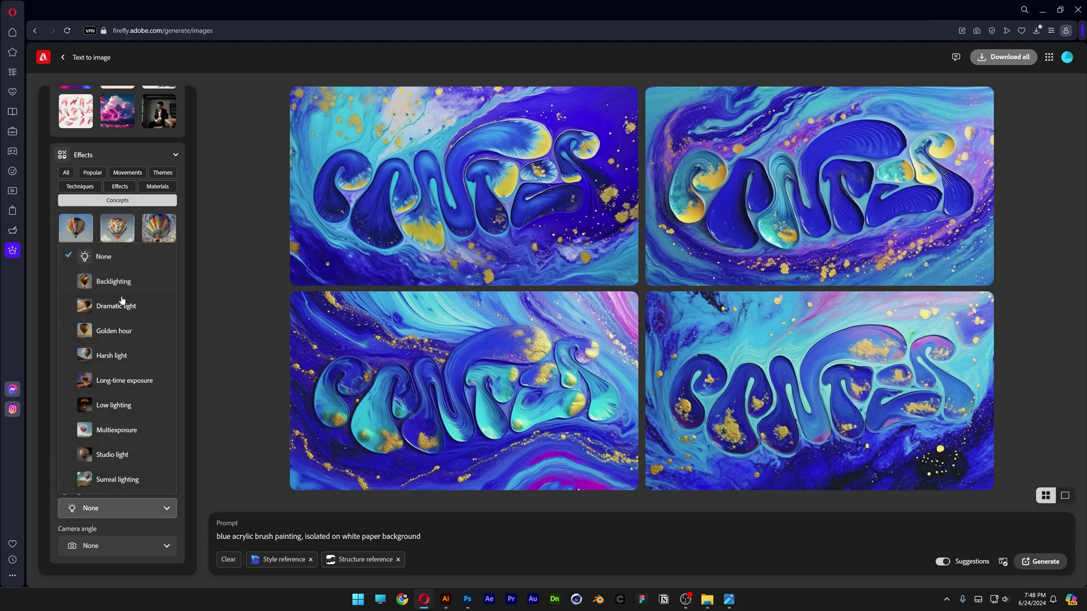
key("Escape")
left_click(97, 552)
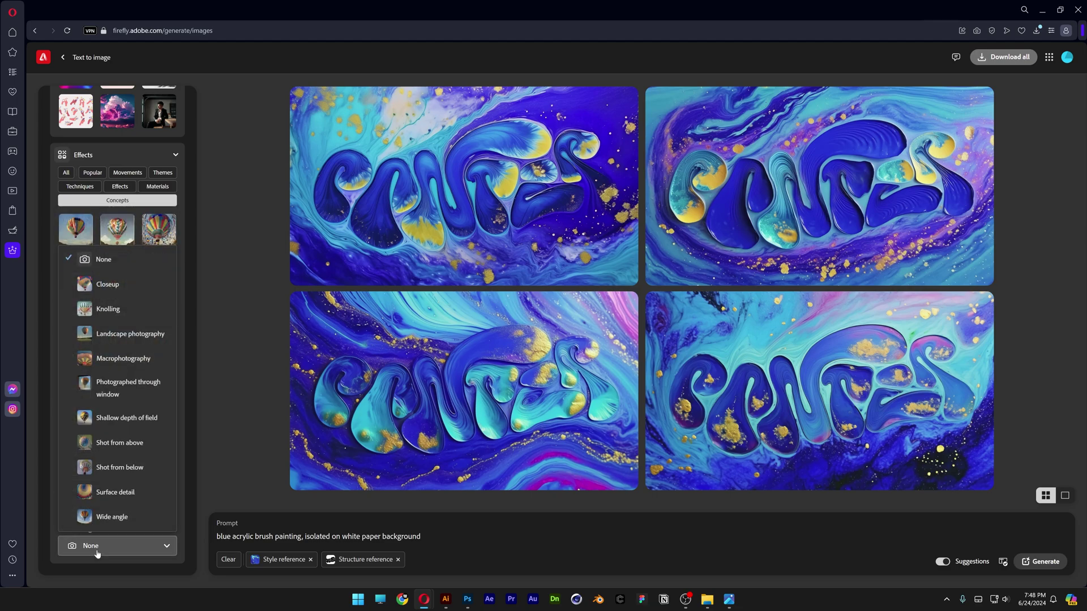
left_click(310, 507)
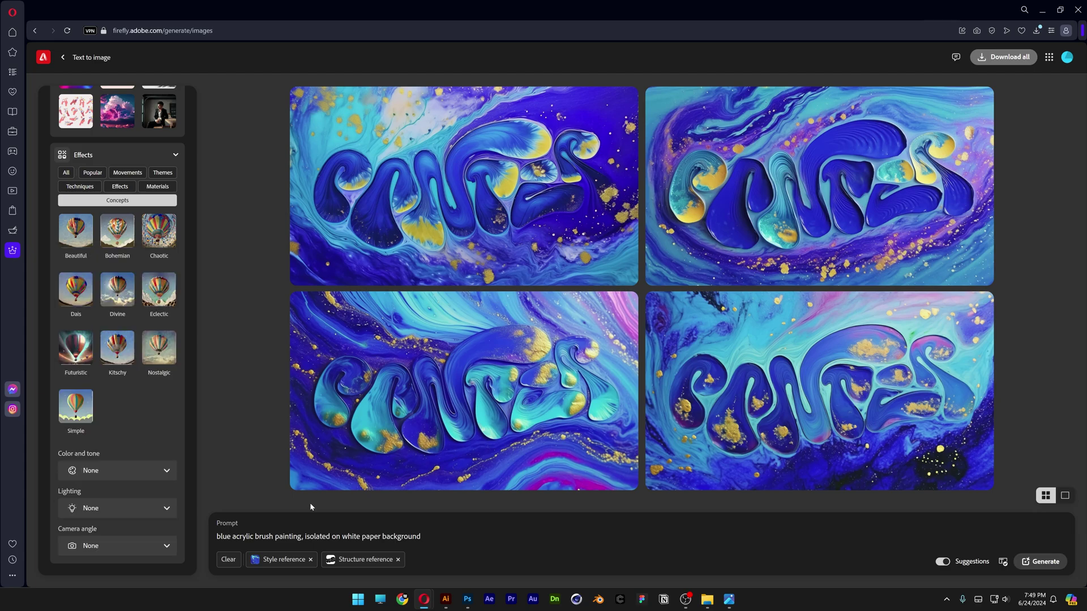